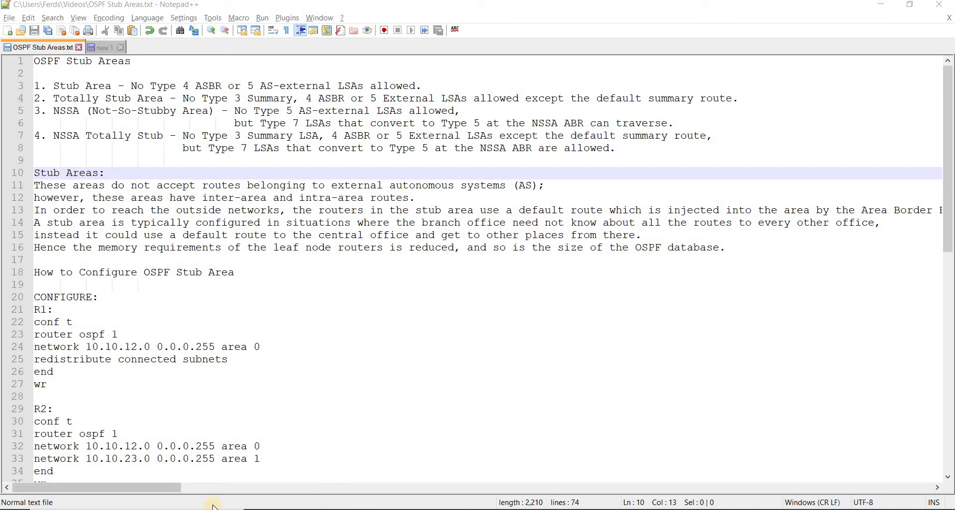
# Bring up the GNS3 topology with R1–R2 in Area 0 and R2–R3 in Area 1.
pyautogui.moveTo(178, 487); pyautogui.dragTo(210, 492)
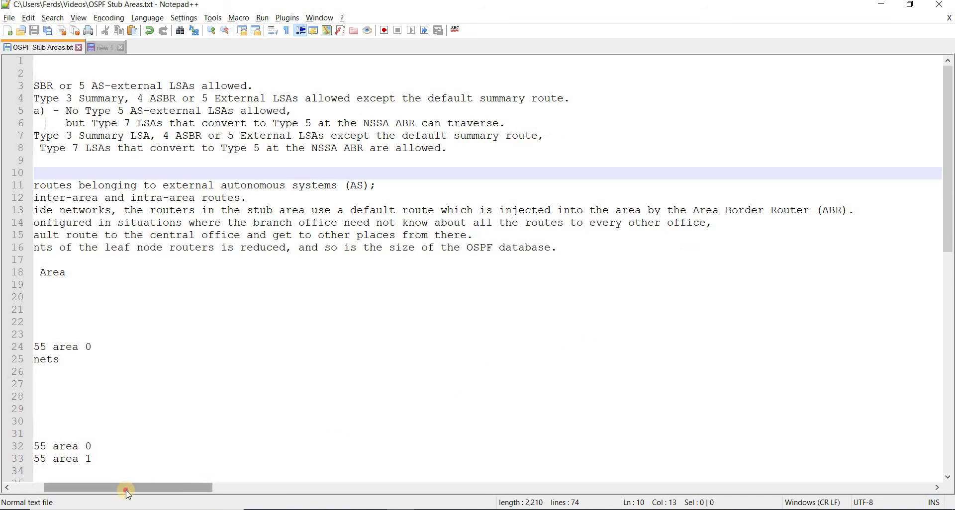
pyautogui.moveTo(124, 488); pyautogui.dragTo(89, 489)
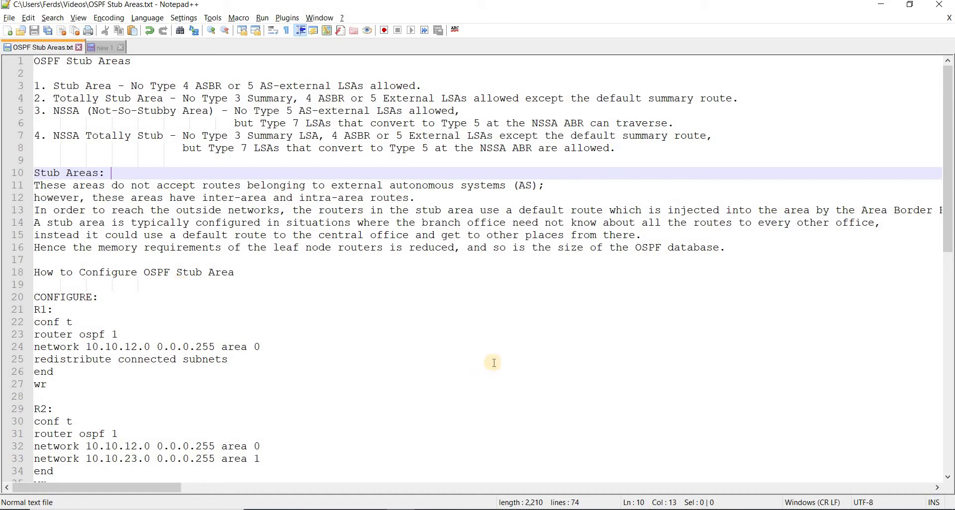
pyautogui.hotkey('alt', 'Tab')
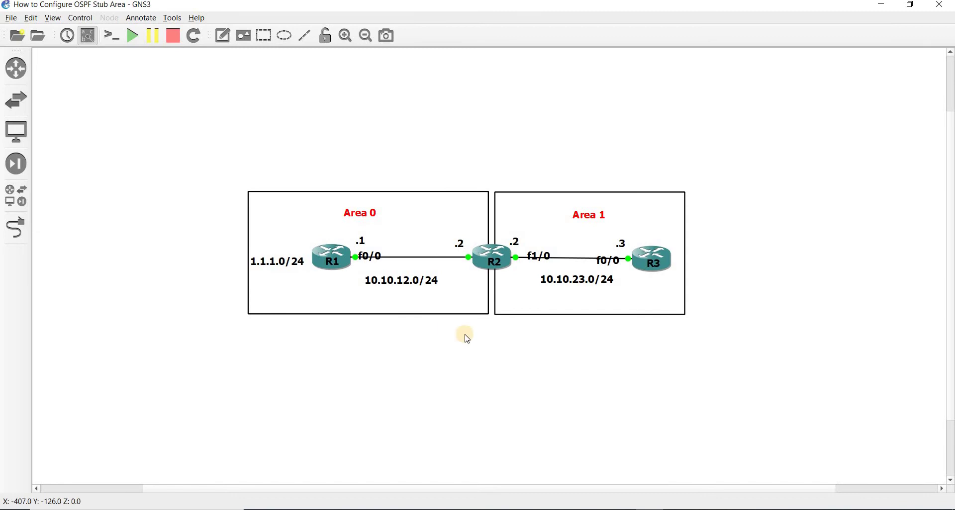
pyautogui.hotkey('alt', 'Tab')
pyautogui.hotkey('alt', 'Tab')
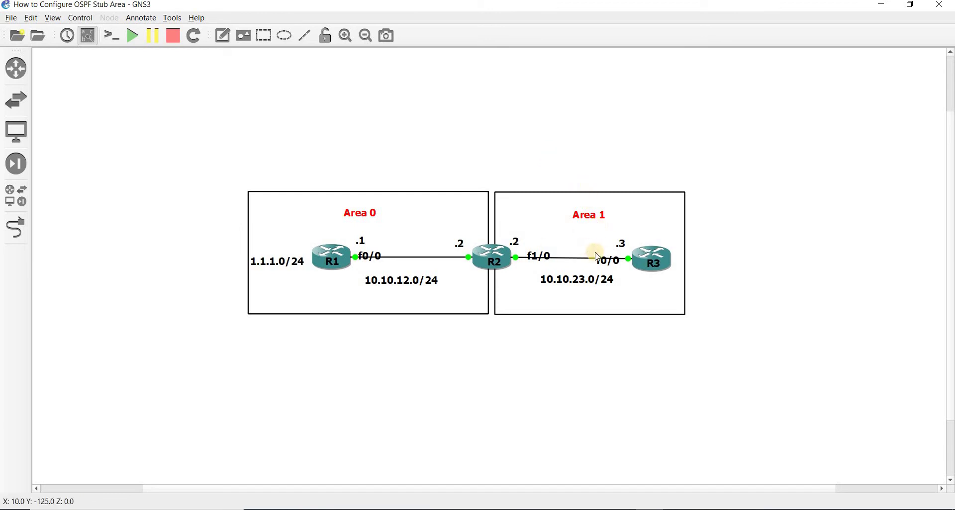
# Append ' (Remote Office)' to the Area 1 label text.
pyautogui.doubleClick(598, 216)
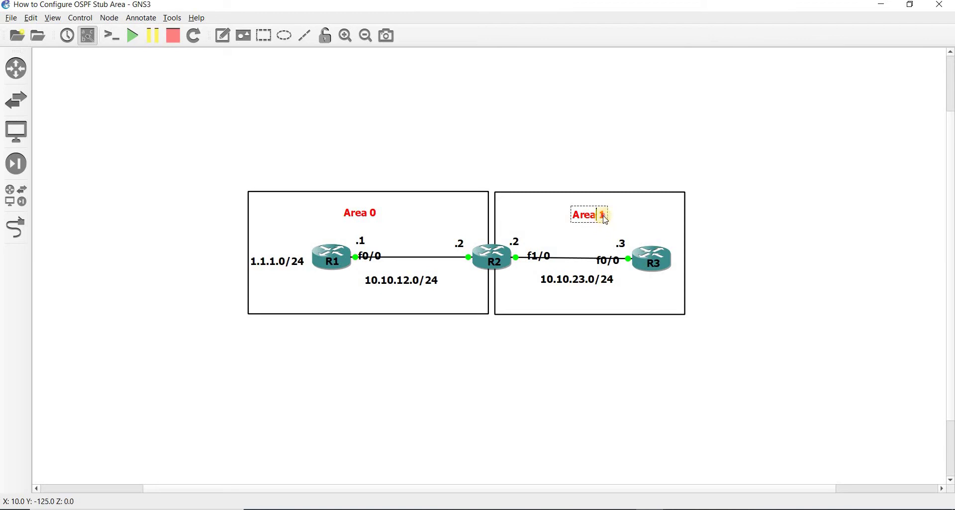
pyautogui.moveTo(633, 261)
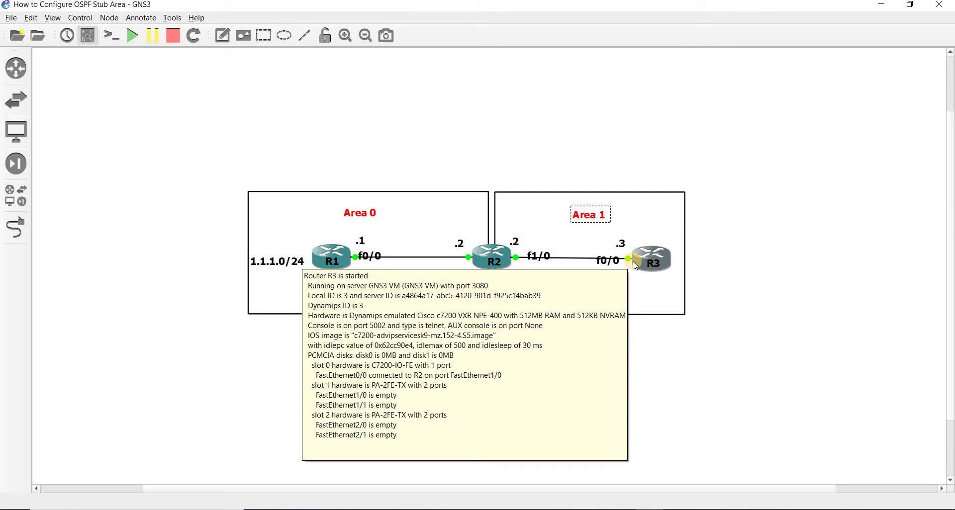
pyautogui.write('(re')
pyautogui.press('BackSpace')
pyautogui.press('BackSpace')
pyautogui.write('RE')
pyautogui.press('BackSpace')
pyautogui.write('emote ')
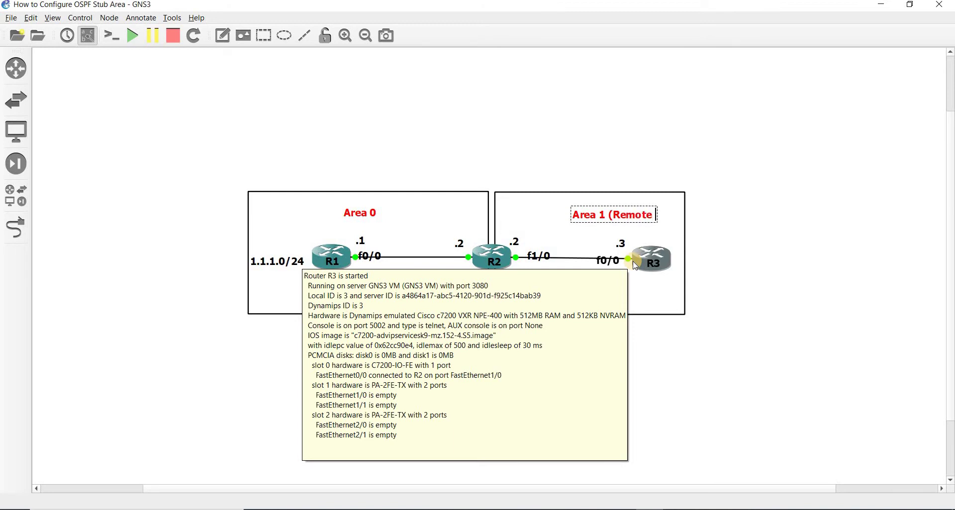
pyautogui.write('Offic')
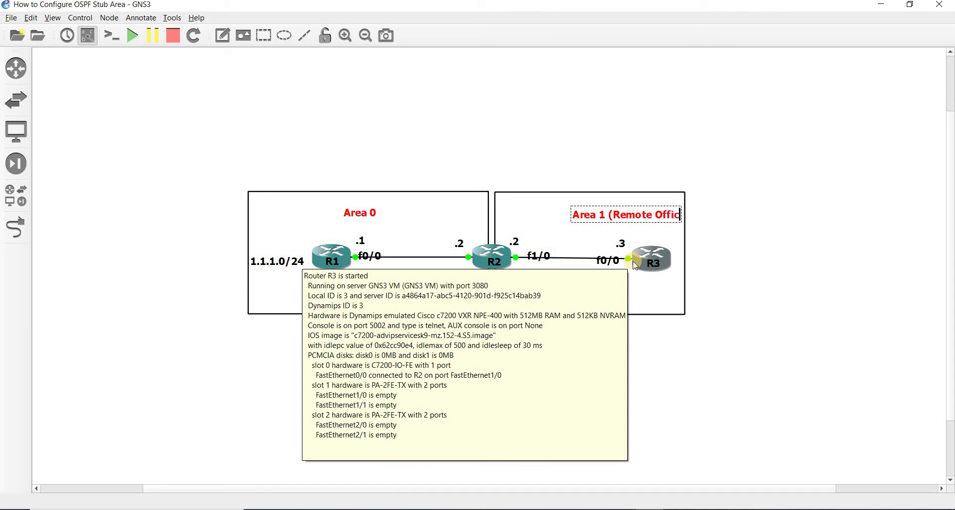
pyautogui.write('e)')
pyautogui.click(567, 221)
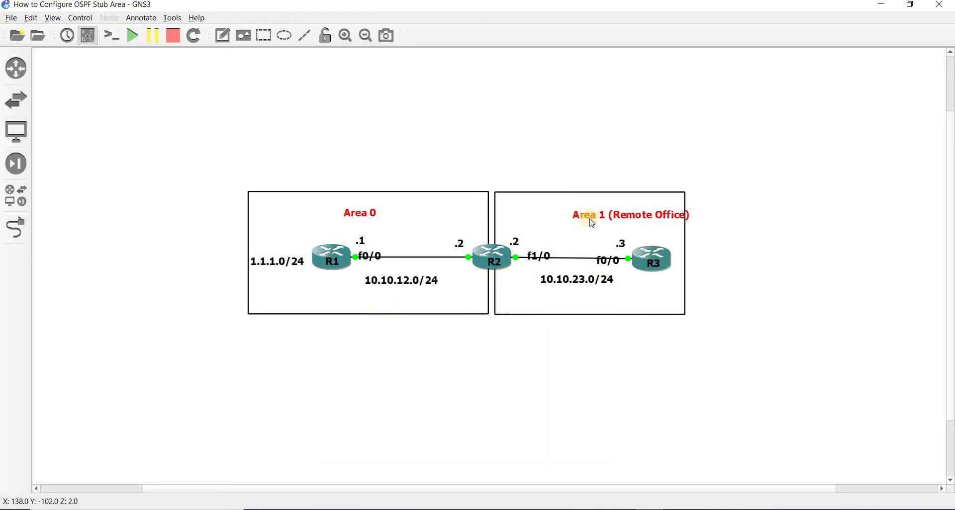
# Move '(Remote Office)' onto its own second line in the Area 1 label.
pyautogui.click(582, 220)
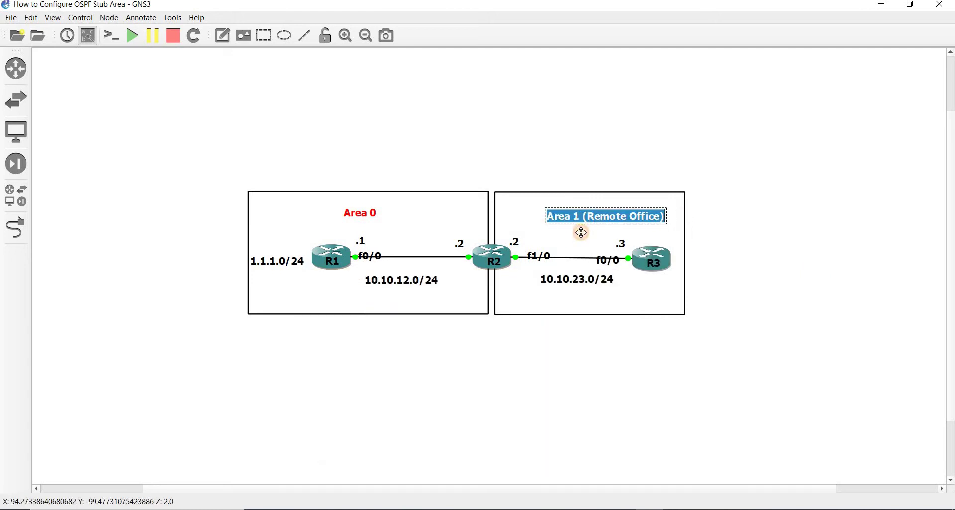
pyautogui.click(586, 223)
pyautogui.press('Return')
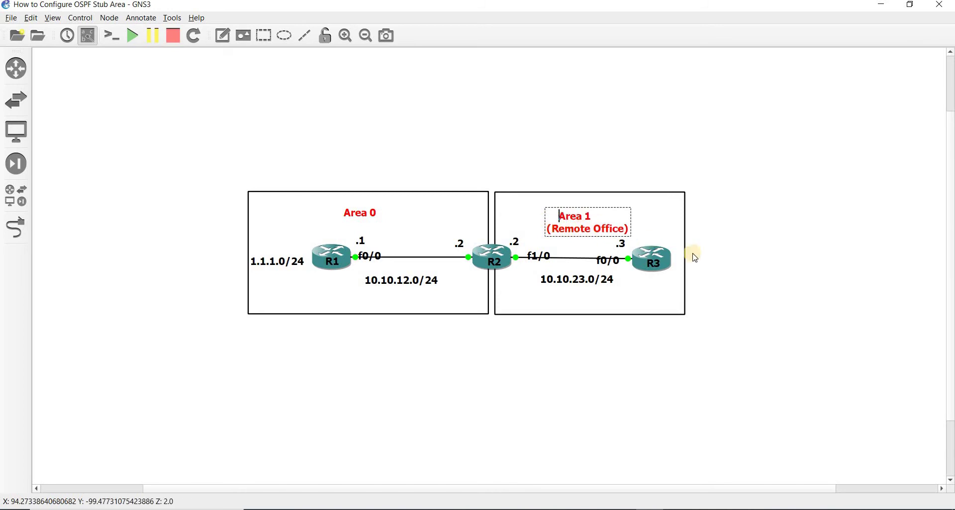
pyautogui.hotkey('ctrl', 'a')
pyautogui.click(570, 230)
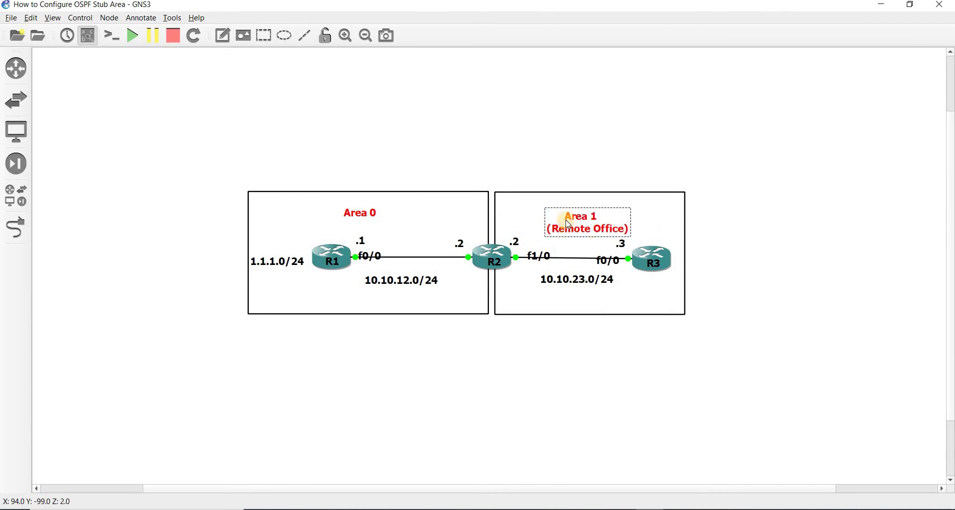
# Nudge the Area 1 (Remote Office) label up-left into its box, then select router R3.
pyautogui.click(565, 251)
pyautogui.moveTo(575, 234); pyautogui.dragTo(573, 231)
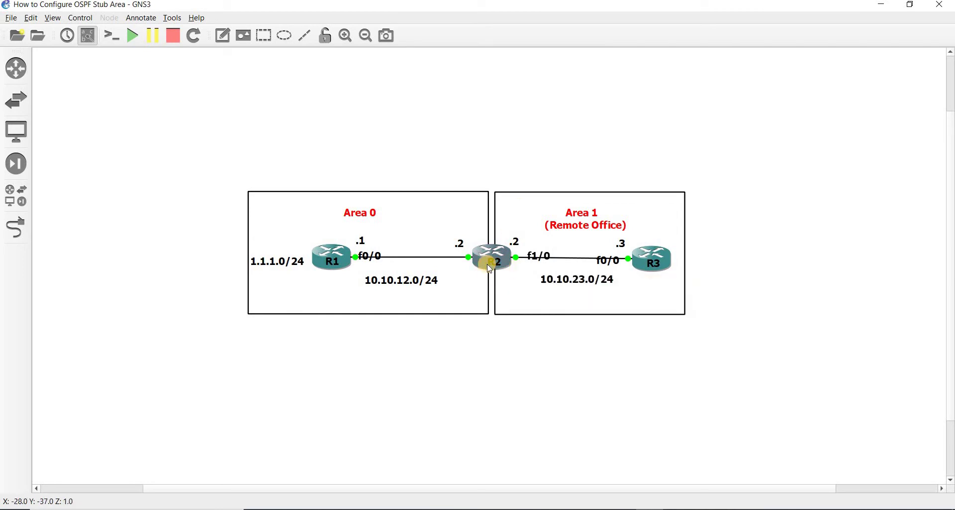
pyautogui.moveTo(504, 273)
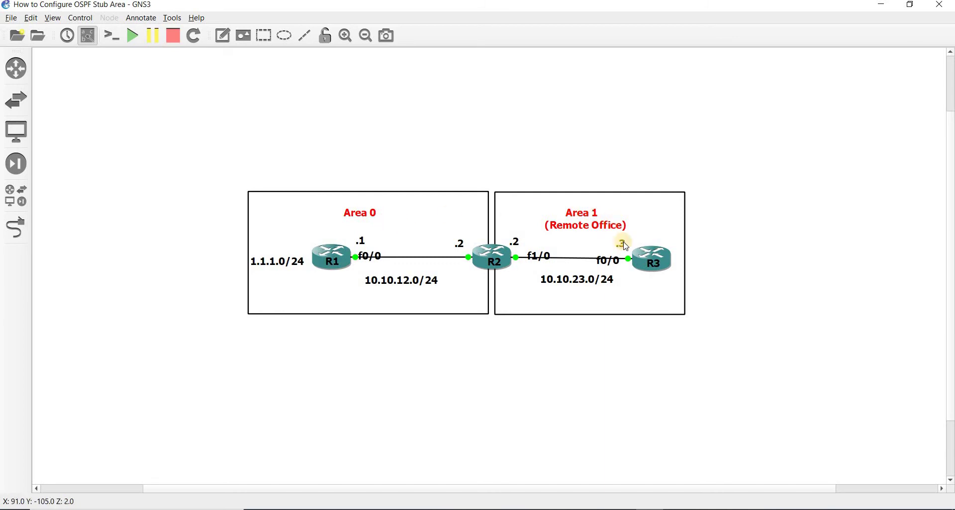
pyautogui.click(655, 267)
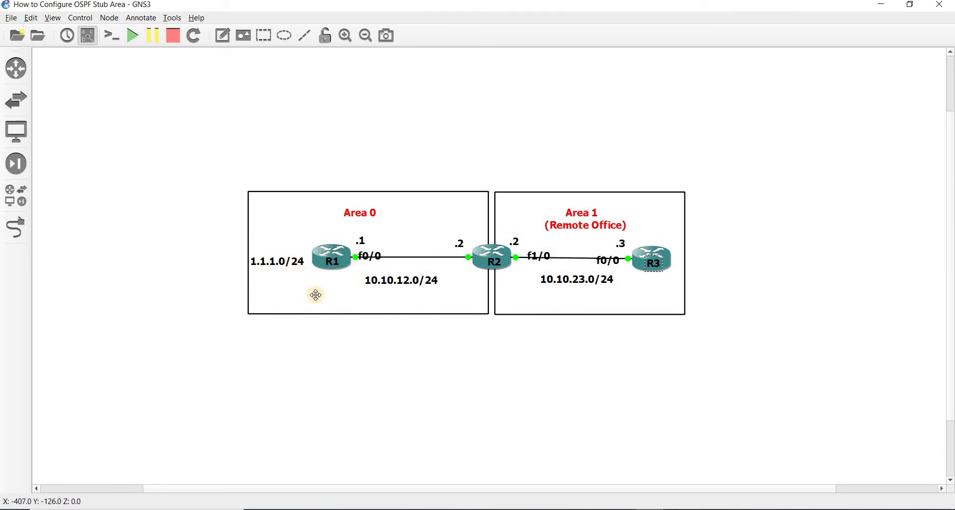
# Change the 1.1.1.0/24 label to 'Lo0: 1.1.1.0/24'.
pyautogui.click(255, 267)
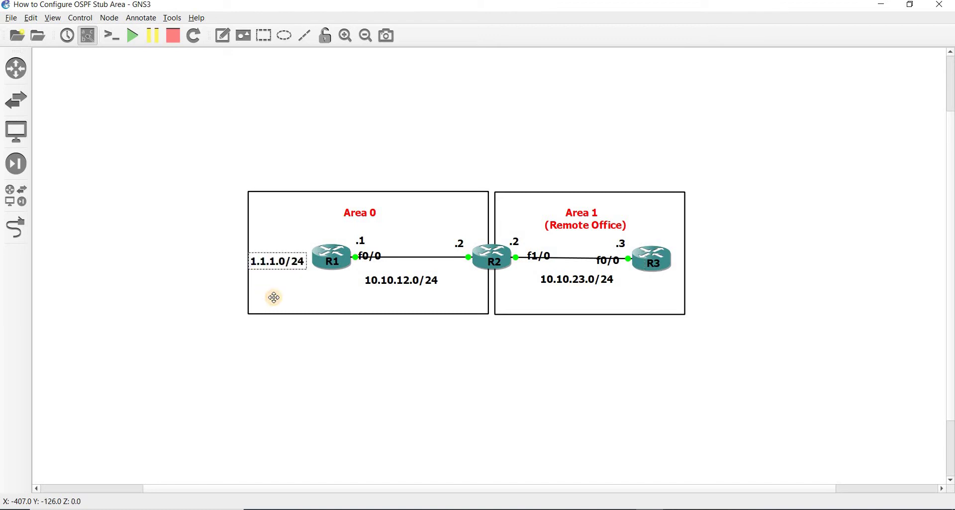
pyautogui.write('Lo):')
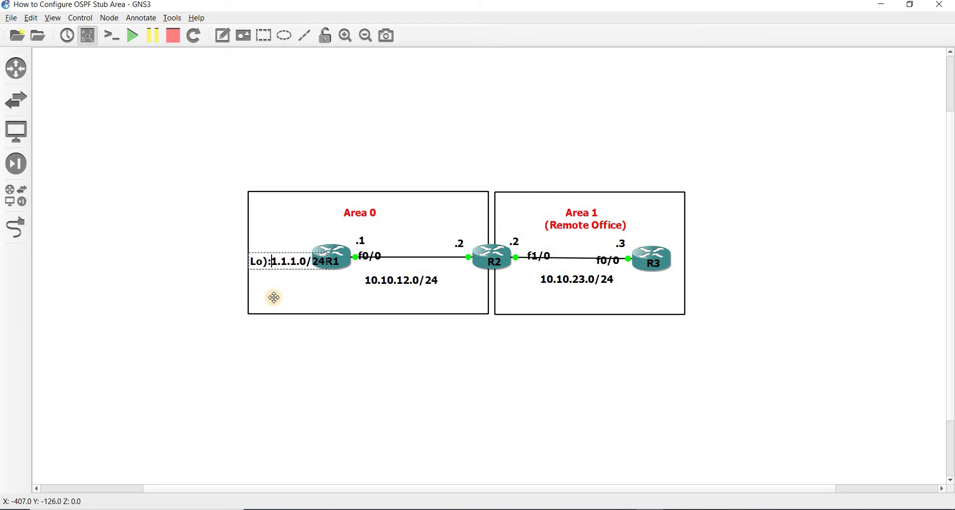
pyautogui.press('BackSpace')
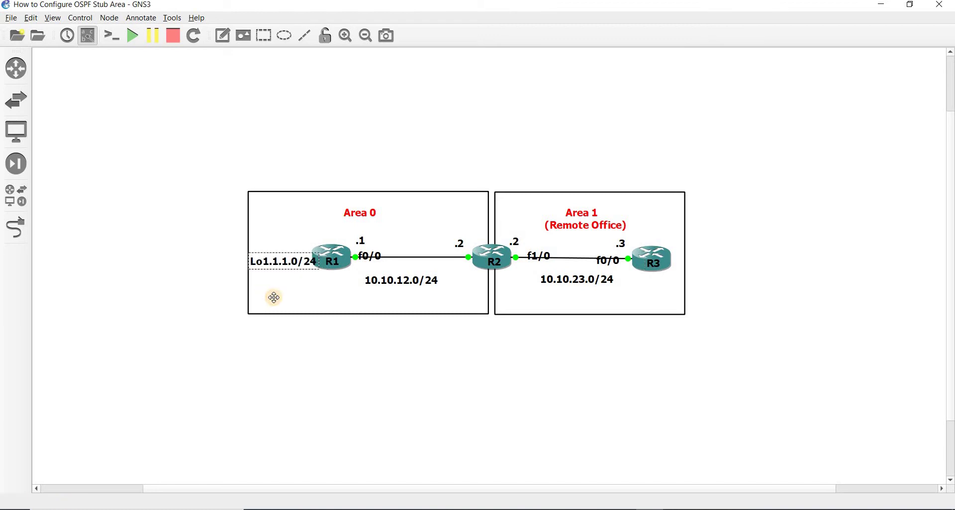
pyautogui.write('0:')
pyautogui.click(280, 290)
# Move the Lo0 label below R1 and widen the Area 0 box to the left.
pyautogui.moveTo(281, 264); pyautogui.dragTo(284, 283)
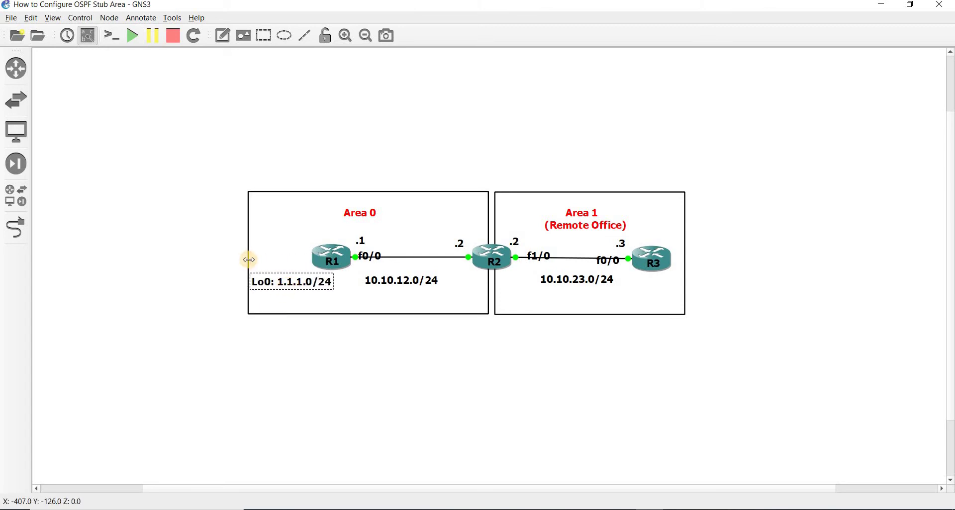
pyautogui.moveTo(243, 260); pyautogui.dragTo(239, 259)
pyautogui.click(530, 411)
pyautogui.hscroll(-1, 493, 404)
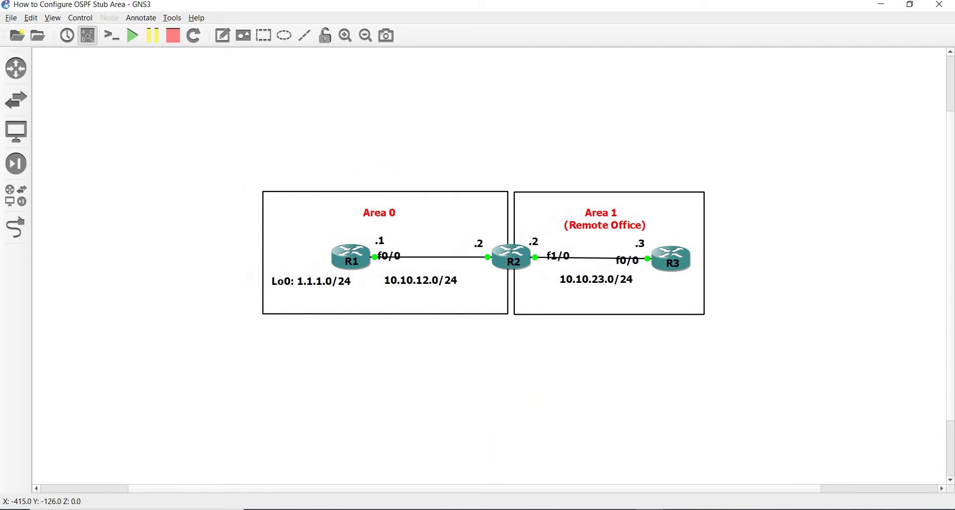
# In the OSPF Stub Areas notes, highlight R1's redistribute connected subnets line.
pyautogui.hotkey('alt', 'Tab')
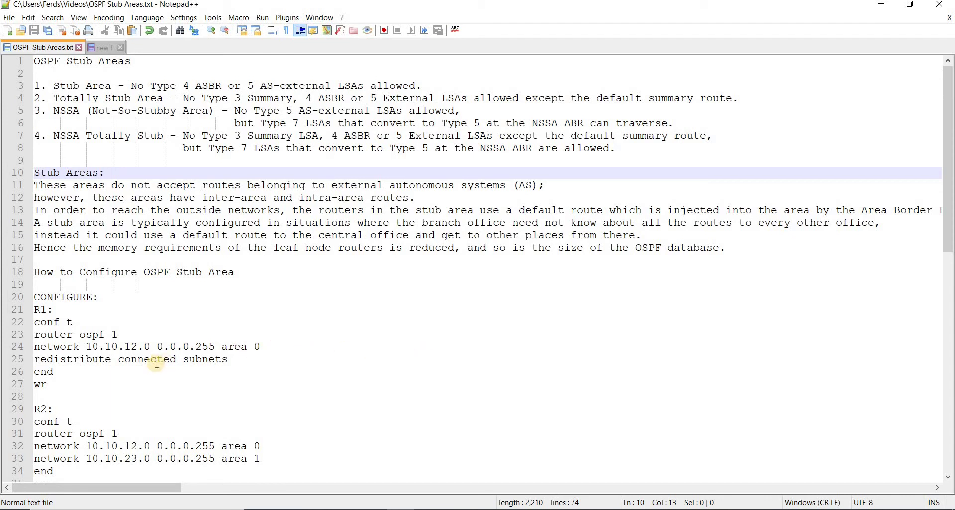
pyautogui.moveTo(947, 228); pyautogui.dragTo(948, 289)
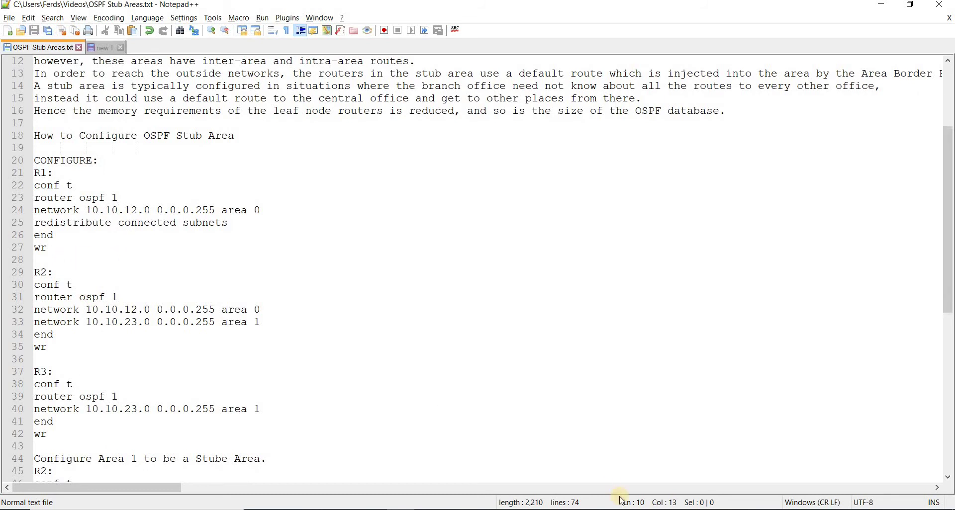
pyautogui.hotkey('alt', 'Tab')
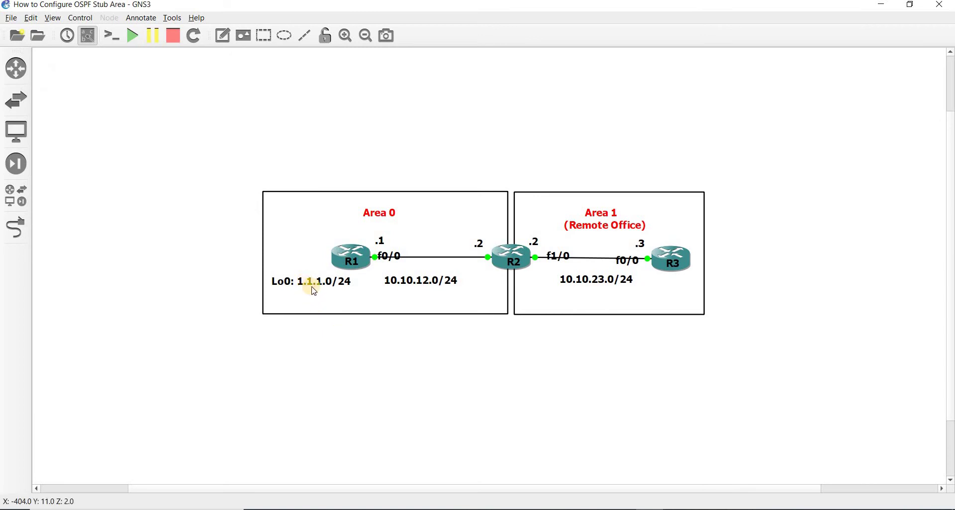
pyautogui.hotkey('alt', 'Tab')
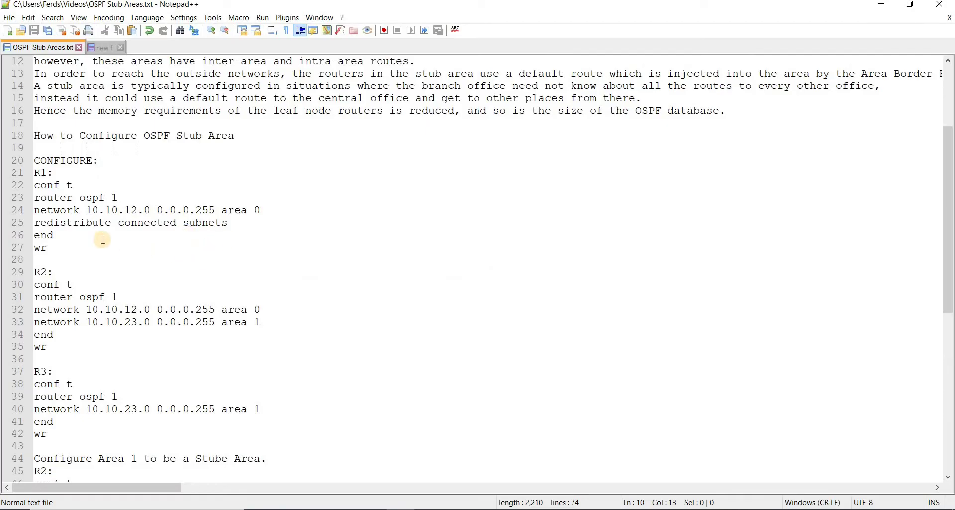
pyautogui.tripleClick(214, 222)
pyautogui.hotkey('alt', 'Tab')
pyautogui.hotkey('alt', 'Tab')
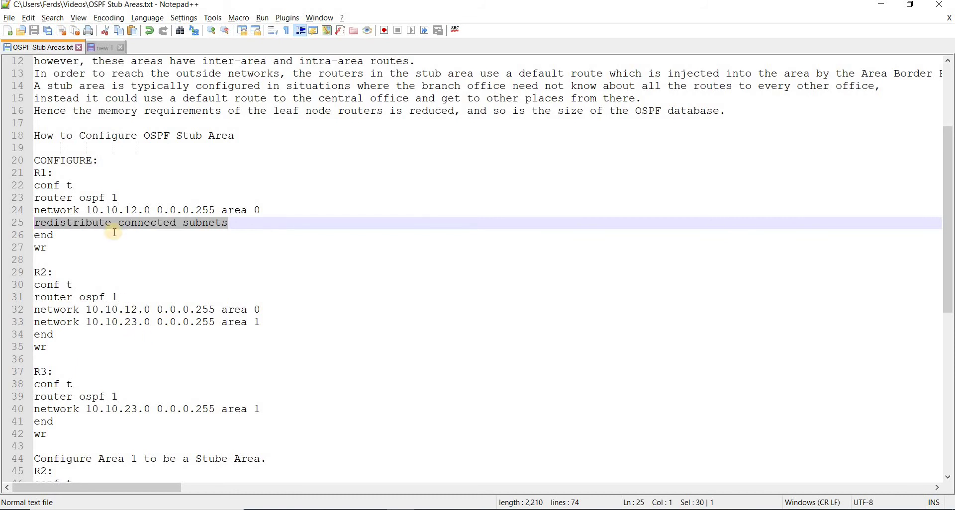
# Highlight the network statements: R1's area 0 line and the 10.10.23.0 area 1 lines.
pyautogui.moveTo(66, 210); pyautogui.dragTo(137, 210)
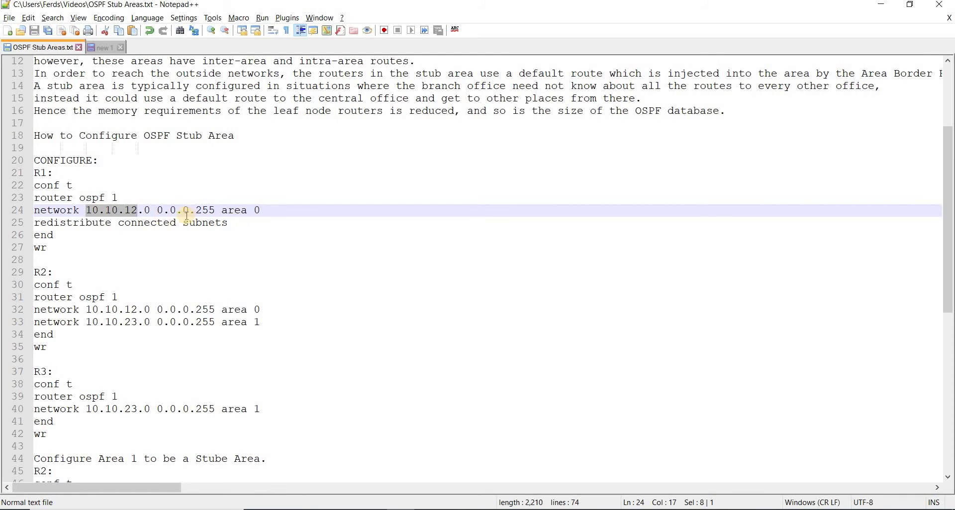
pyautogui.moveTo(261, 210); pyautogui.dragTo(222, 210)
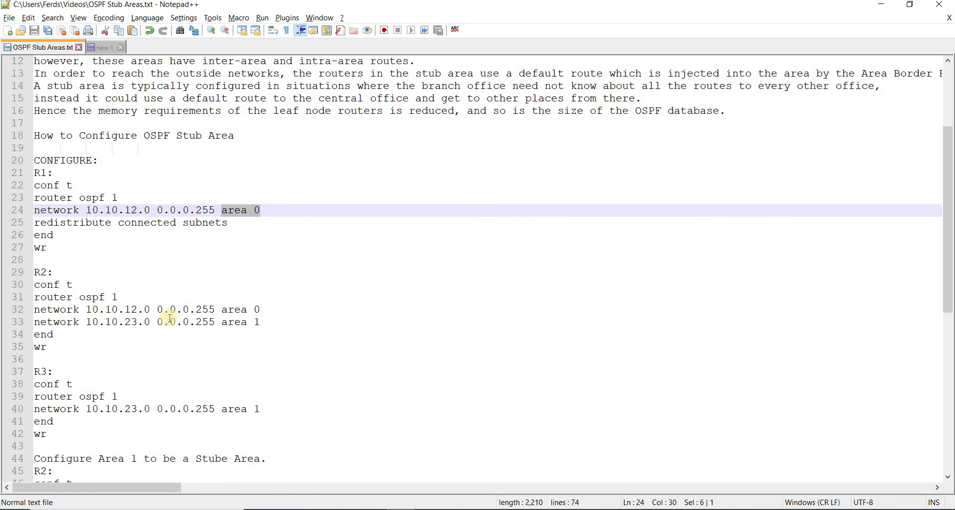
pyautogui.moveTo(262, 310); pyautogui.dragTo(191, 309)
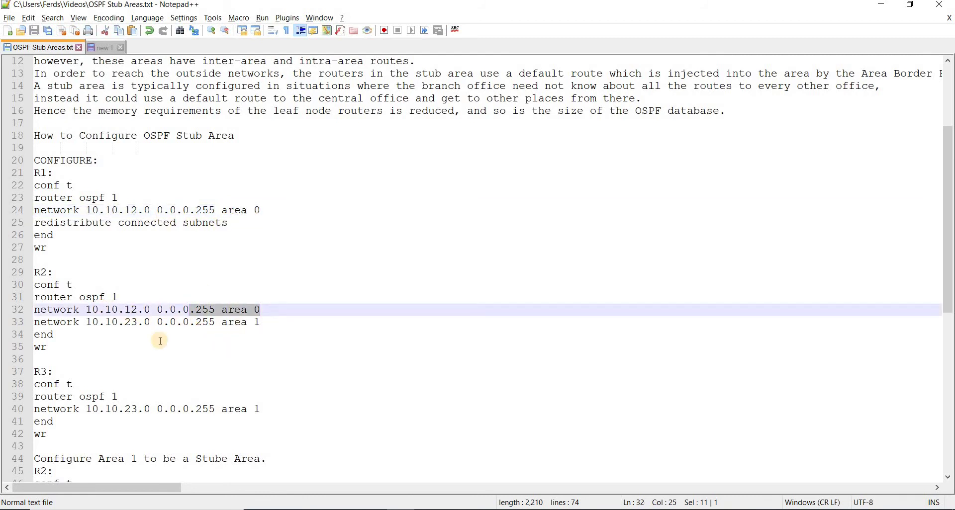
pyautogui.moveTo(86, 322); pyautogui.dragTo(153, 322)
pyautogui.moveTo(222, 323); pyautogui.dragTo(261, 322)
pyautogui.hotkey('alt', 'Tab')
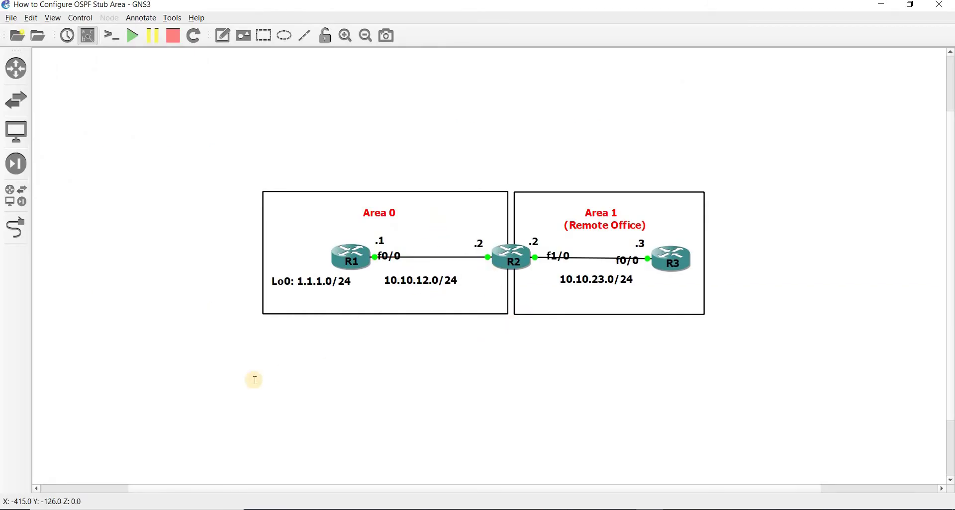
pyautogui.hotkey('alt', 'Tab')
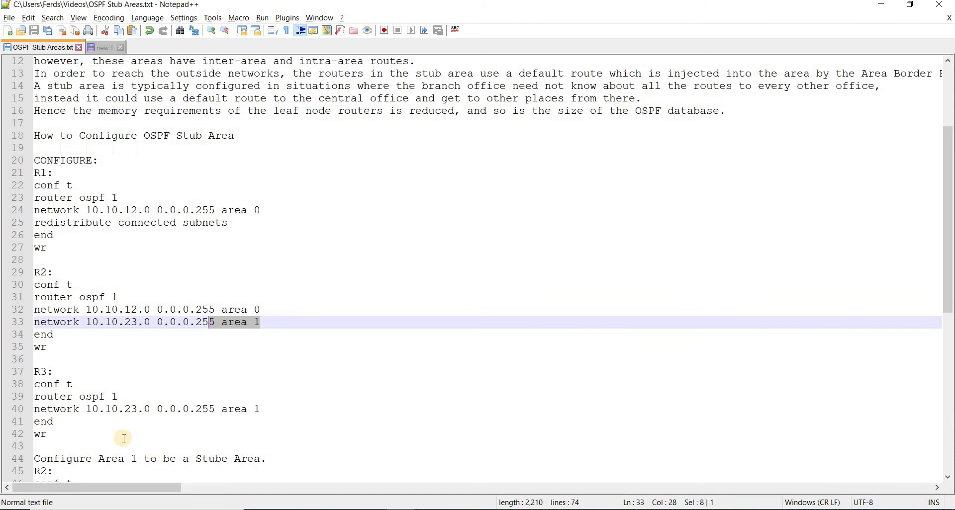
pyautogui.click(135, 422)
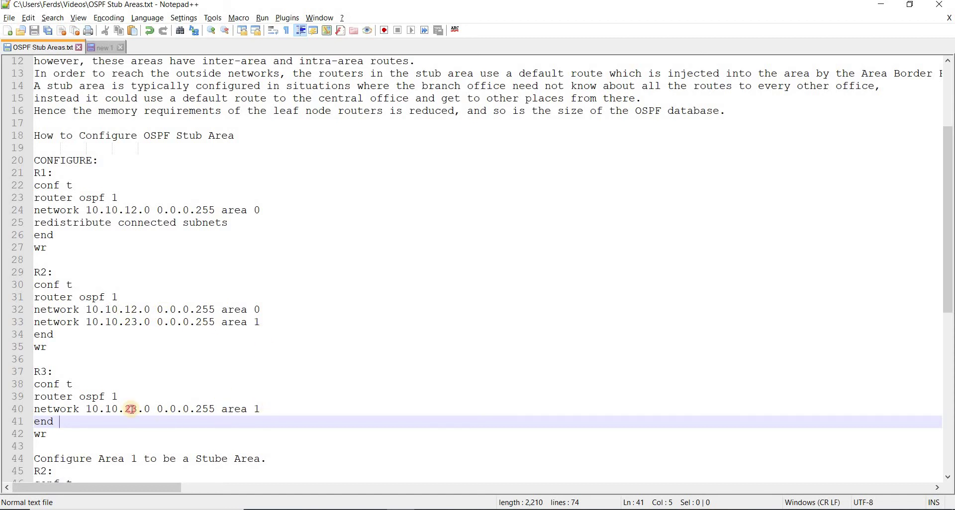
pyautogui.moveTo(87, 411); pyautogui.dragTo(151, 411)
pyautogui.press('Right')
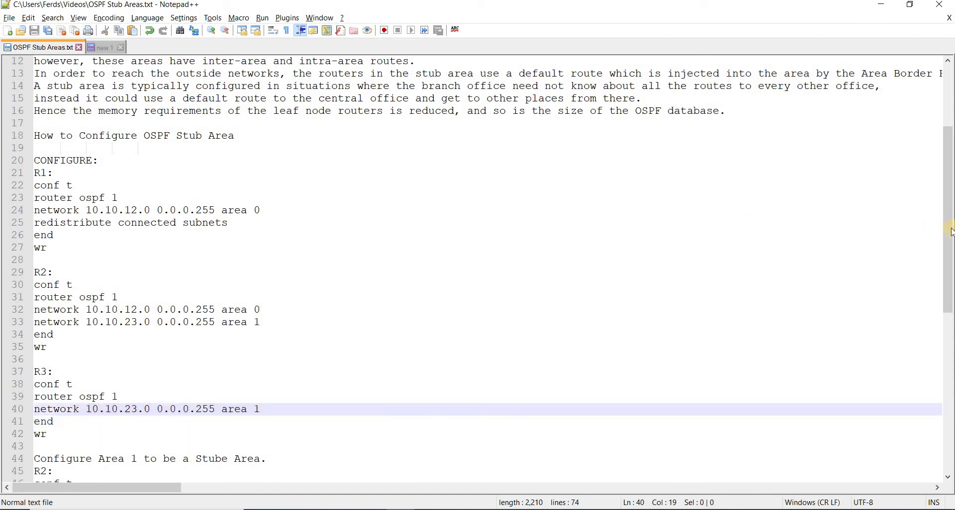
pyautogui.hotkey('alt', 'Tab')
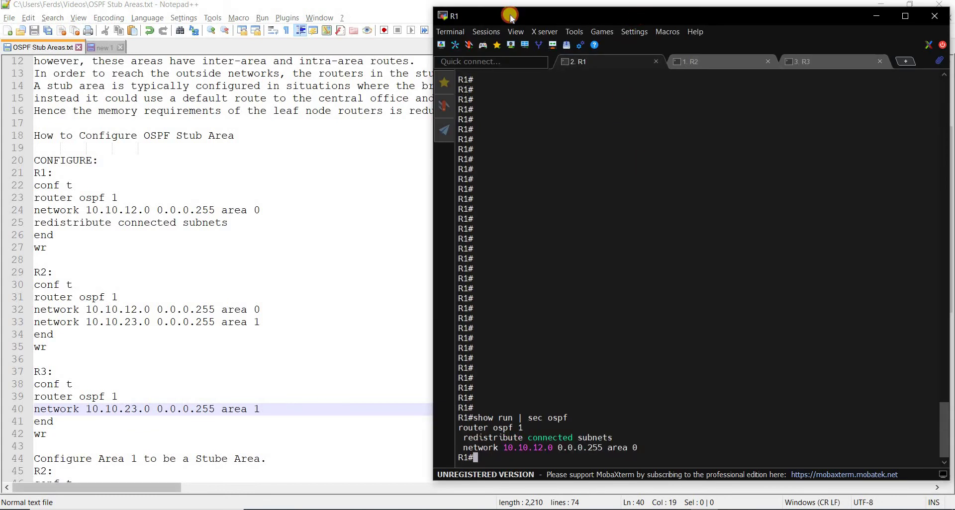
# Shift the whole topology about 430 px left, narrow the terminal to uncover R3, and open R2's session.
pyautogui.moveTo(513, 15); pyautogui.dragTo(483, 19)
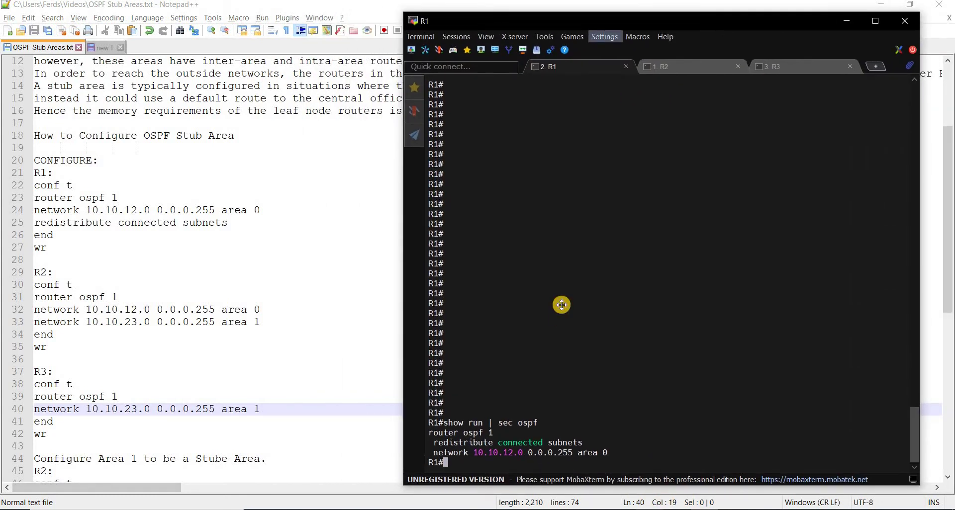
pyautogui.hotkey('alt', 'Tab')
pyautogui.hotkey('alt', 'Tab')
pyautogui.hotkey('alt', 'Tab')
pyautogui.moveTo(736, 360); pyautogui.dragTo(153, 162)
pyautogui.moveTo(512, 254); pyautogui.dragTo(304, 247)
pyautogui.hotkey('alt', 'Tab')
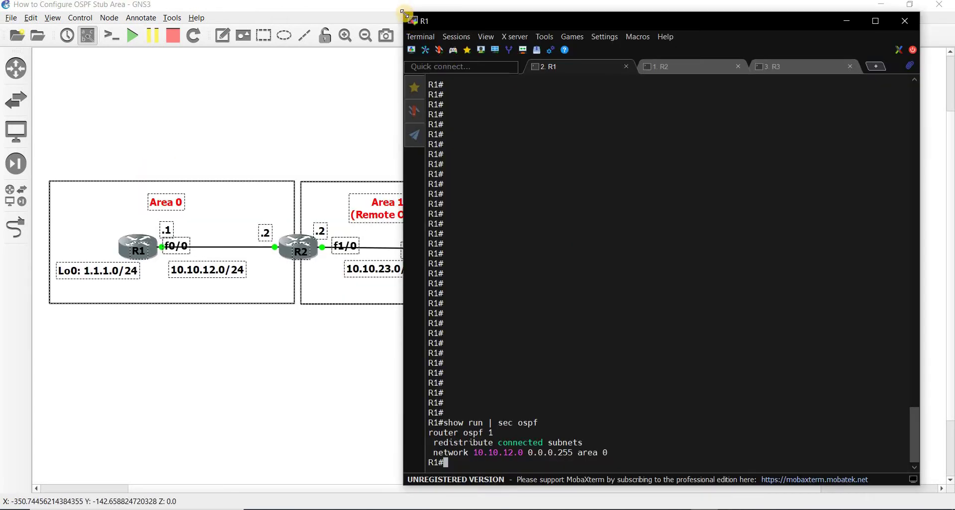
pyautogui.moveTo(618, 19); pyautogui.dragTo(697, 21)
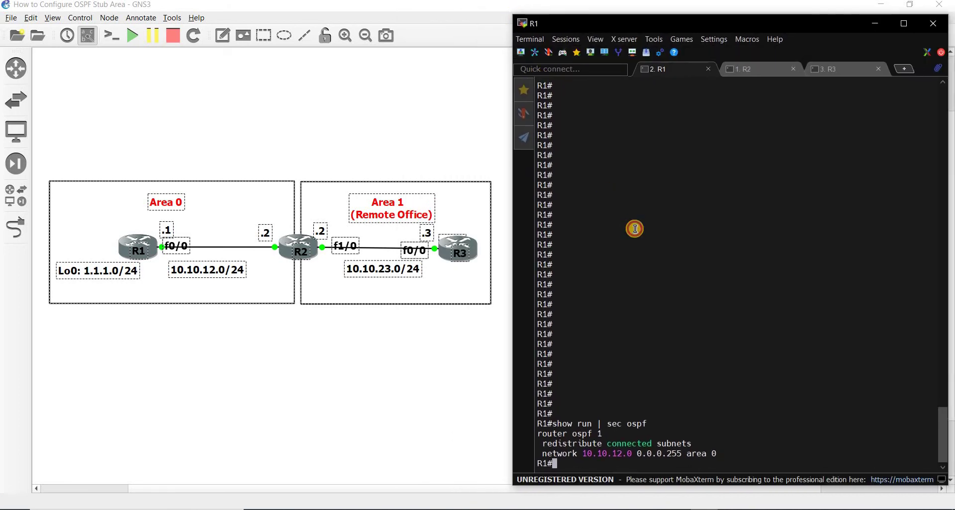
pyautogui.click(364, 133)
pyautogui.hotkey('alt', 'Tab')
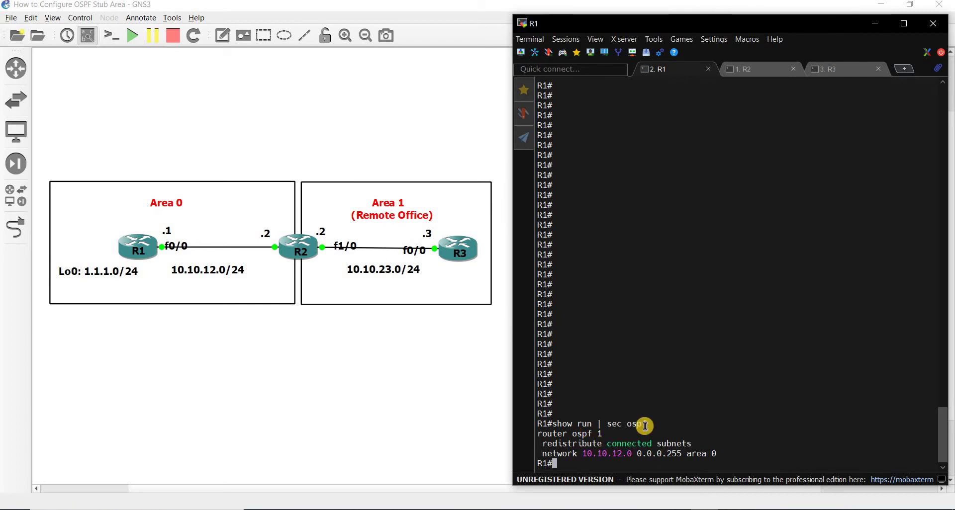
pyautogui.click(747, 70)
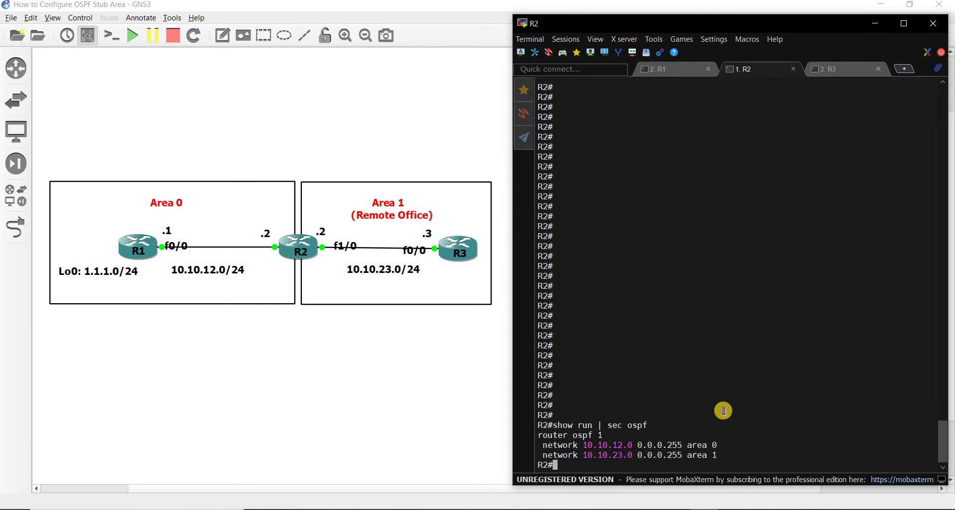
# Copy 'show ip ospf neighbor' from the notes and run it on R1.
pyautogui.click(825, 69)
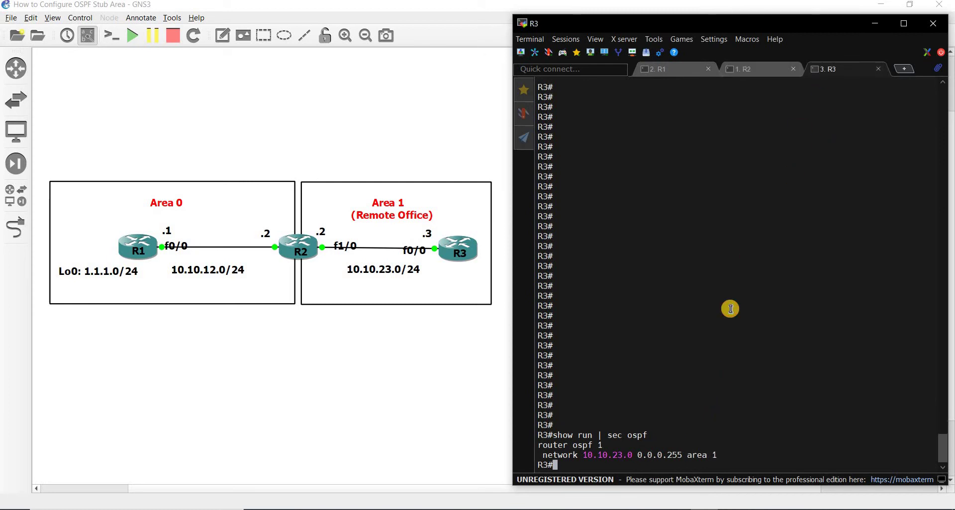
pyautogui.click(666, 67)
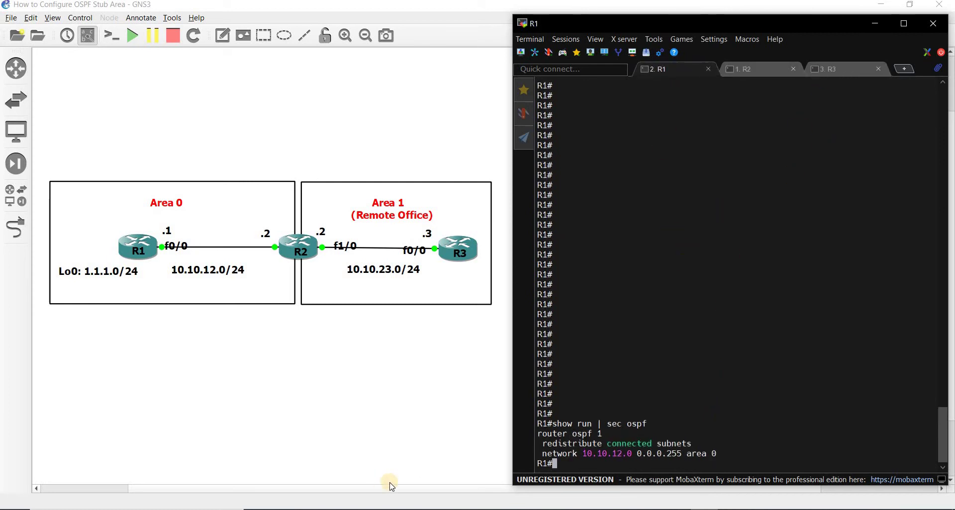
pyautogui.hotkey('alt', 'Tab')
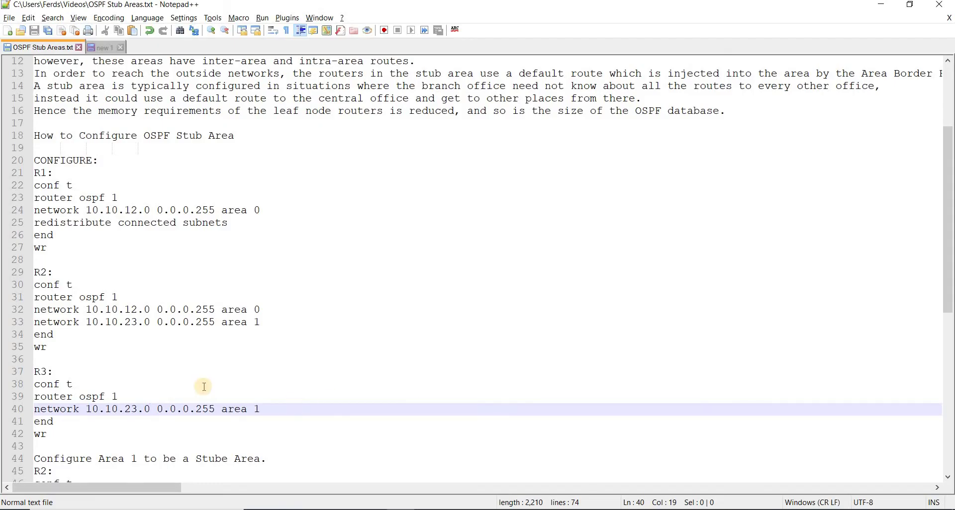
pyautogui.scroll(-10, 206, 381)
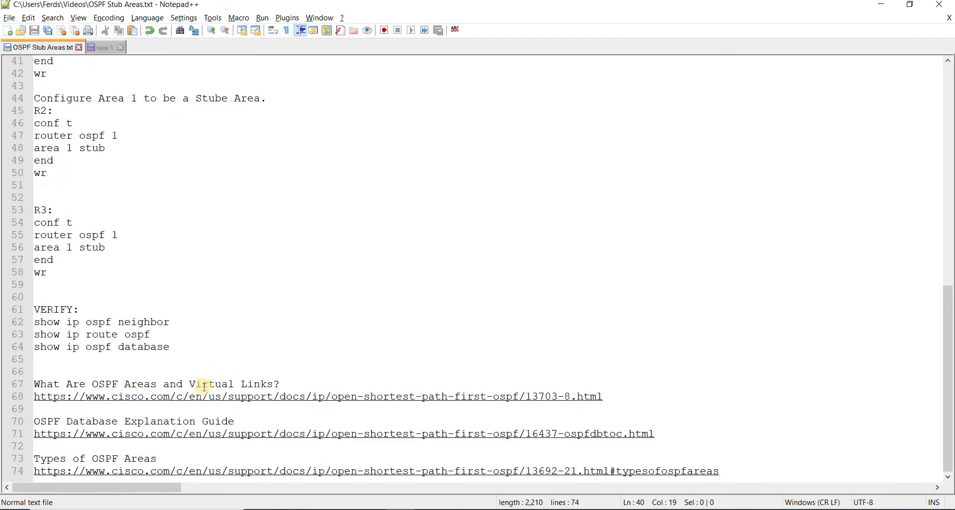
pyautogui.moveTo(171, 322); pyautogui.dragTo(4, 323)
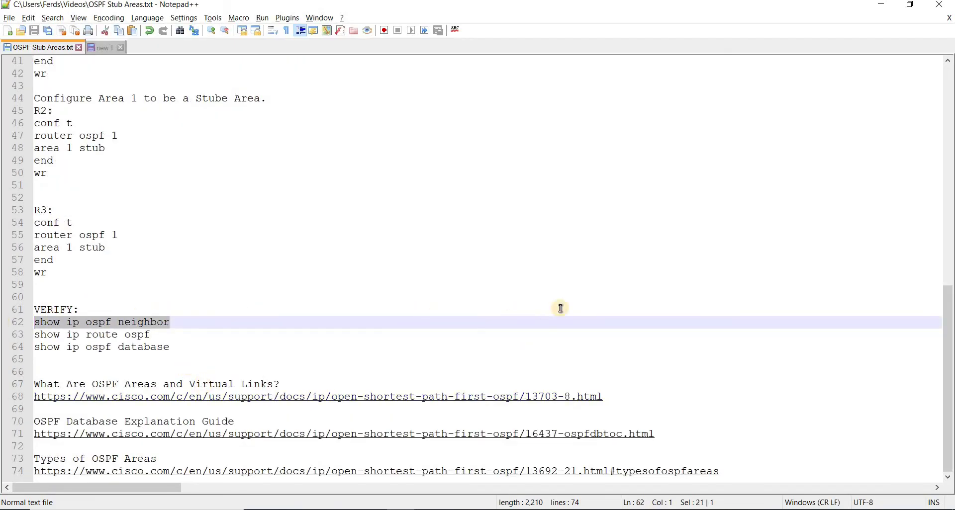
pyautogui.hotkey('ctrl', 'c')
pyautogui.hotkey('alt', 'Tab')
pyautogui.rightClick(691, 215)
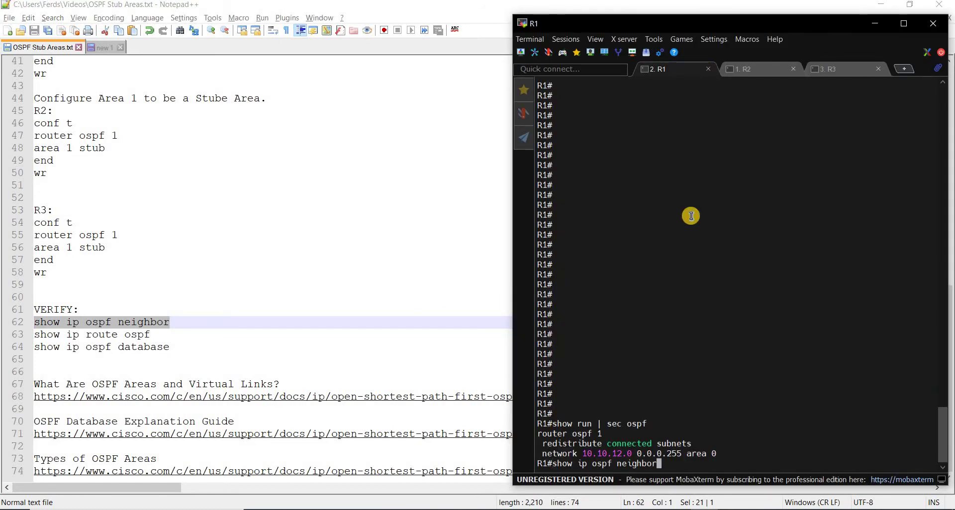
pyautogui.press('Return')
# Run 'show ip ospf neighbor' on R2, widening the terminal, then again on R1.
pyautogui.click(762, 74)
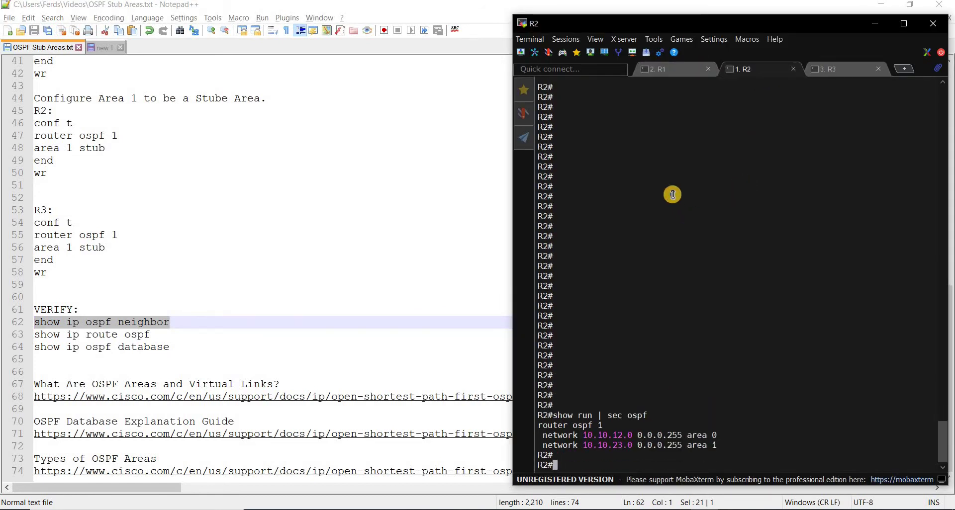
pyautogui.rightClick(783, 115)
pyautogui.press('Return')
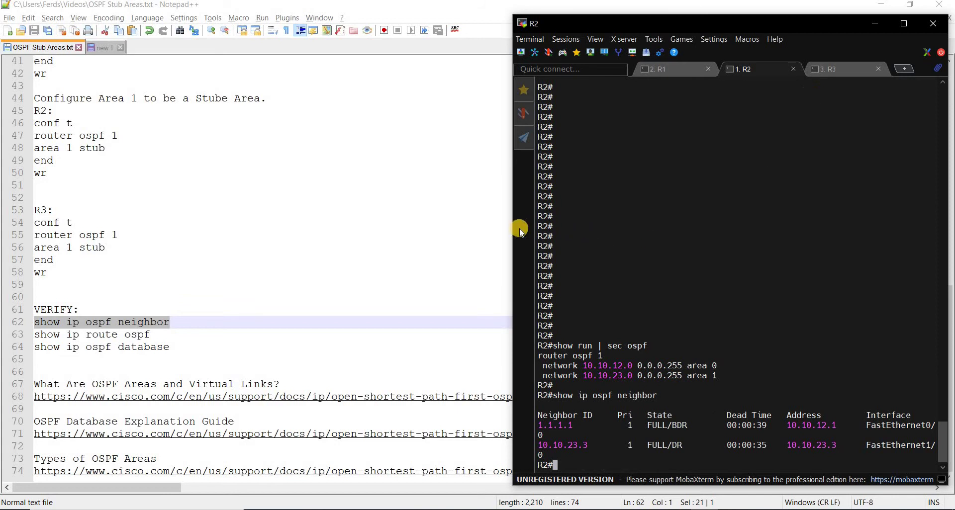
pyautogui.moveTo(512, 227); pyautogui.dragTo(378, 230)
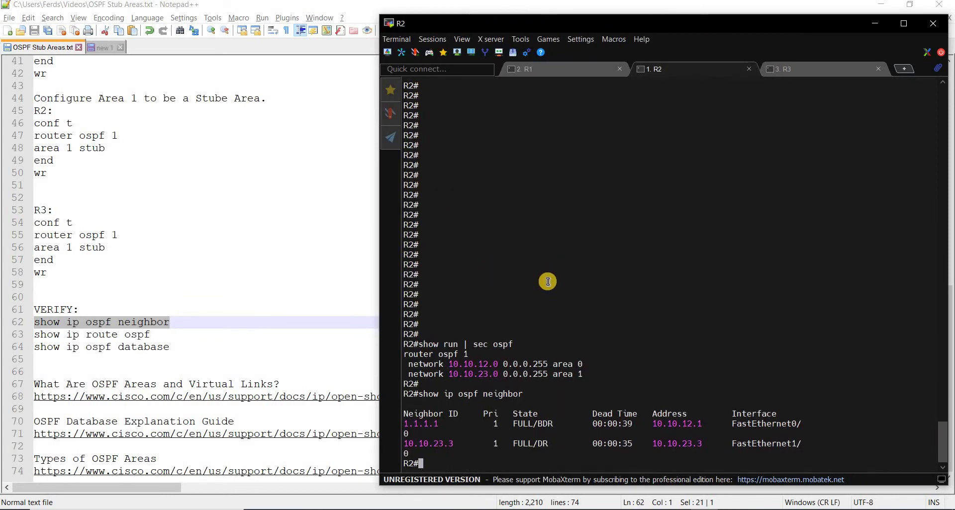
pyautogui.rightClick(548, 282)
pyautogui.press('Return')
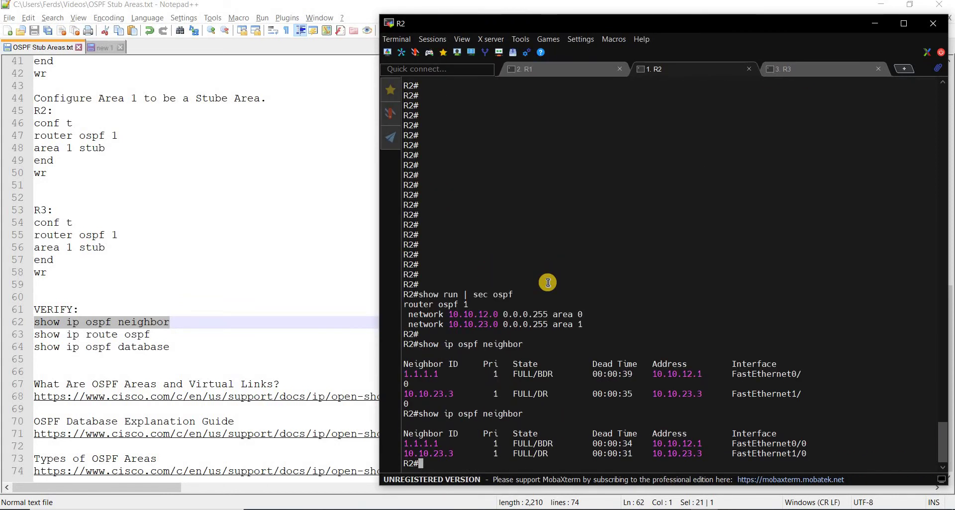
pyautogui.click(785, 69)
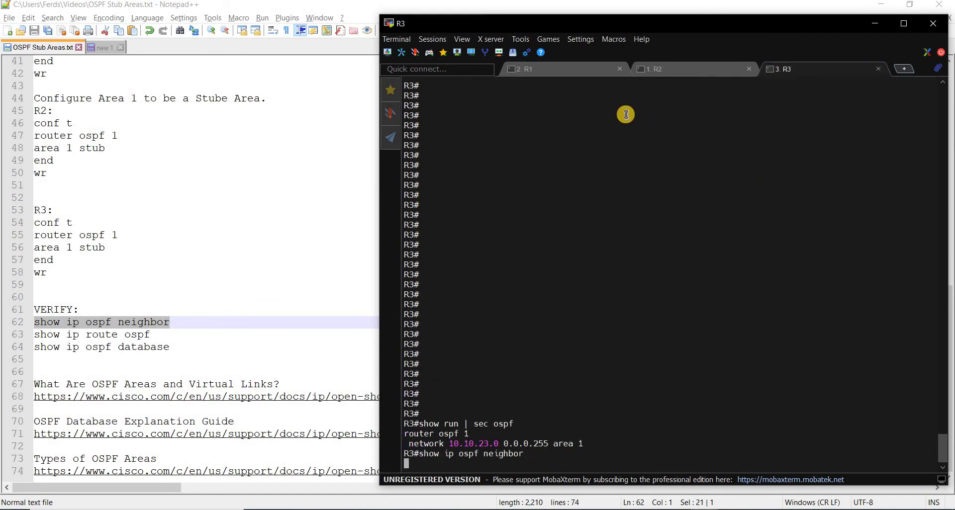
pyautogui.click(576, 70)
pyautogui.rightClick(549, 187)
pyautogui.press('Return')
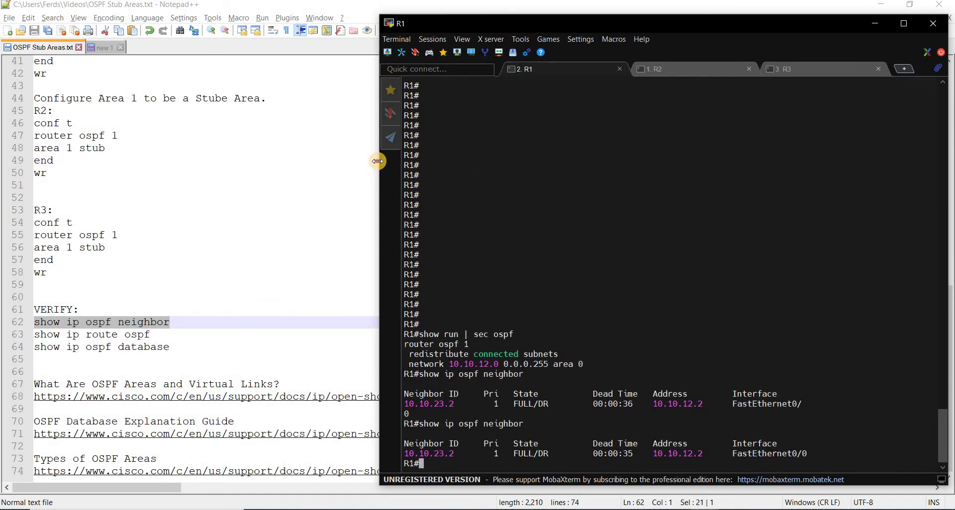
# Select the 'show ip route ospf' command in the notes.
pyautogui.rightClick(231, 261)
pyautogui.press('Escape')
pyautogui.moveTo(150, 335); pyautogui.dragTo(7, 335)
pyautogui.hotkey('alt', 'Tab')
pyautogui.hotkey('alt', 'Tab')
pyautogui.hotkey('alt', 'Tab')
pyautogui.hotkey('alt', 'Tab')
# Move the whole GNS3 topology up-left and narrow the terminal to uncover R3.
pyautogui.click(365, 35)
pyautogui.moveTo(585, 316); pyautogui.dragTo(95, 152)
pyautogui.moveTo(263, 238); pyautogui.dragTo(187, 227)
pyautogui.hotkey('alt', 'Tab')
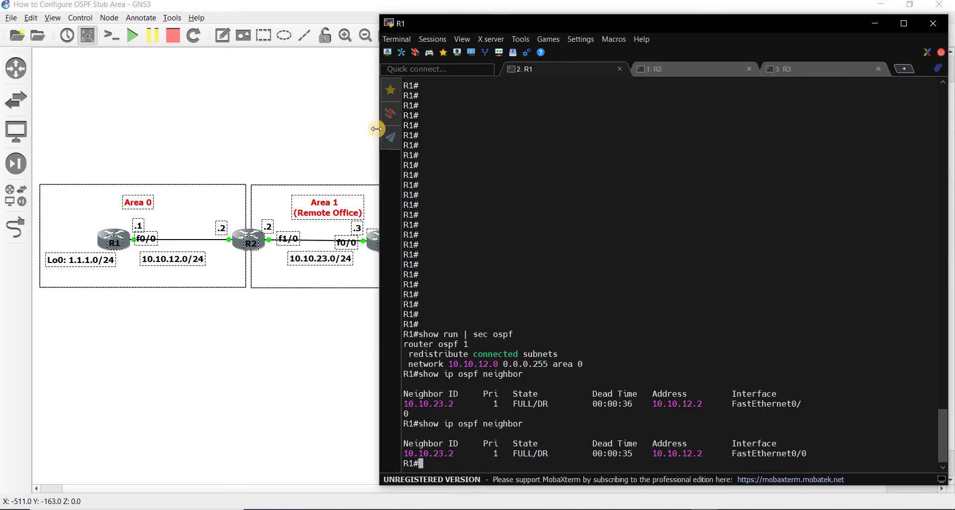
pyautogui.moveTo(378, 129); pyautogui.dragTo(415, 134)
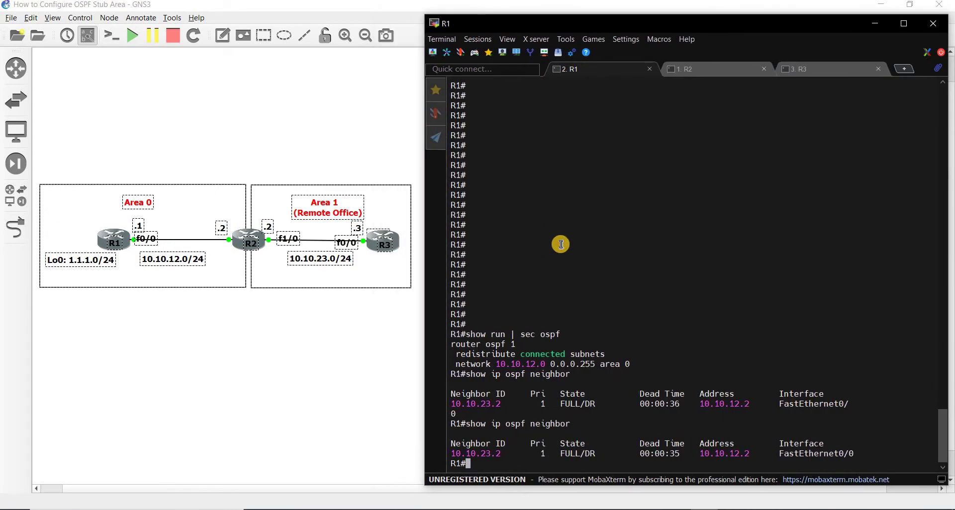
# Run 'show ip route ospf' on R1 and R2, then move to R3's session.
pyautogui.press('Return')
pyautogui.press('Return')
pyautogui.press('Return')
pyautogui.press('Return')
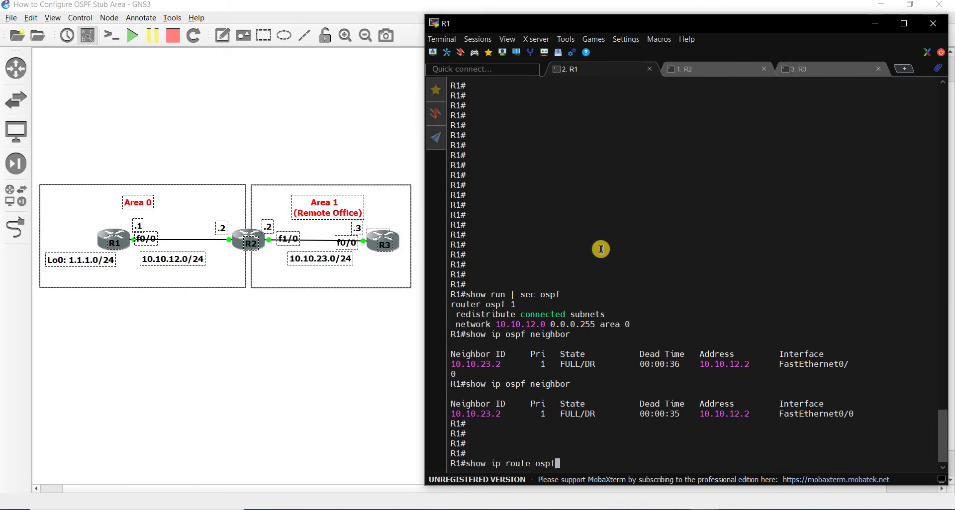
pyautogui.write('show ip route ospf')
pyautogui.press('Return')
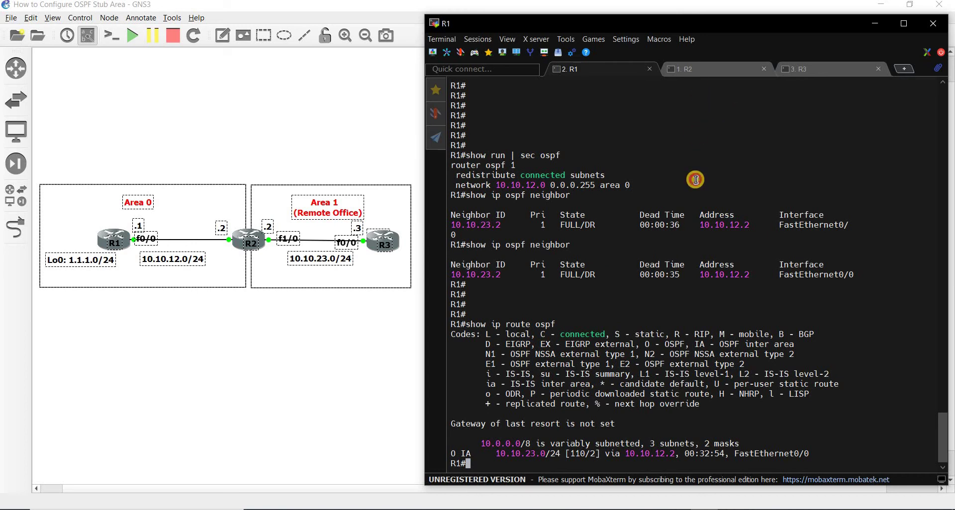
pyautogui.click(699, 71)
pyautogui.write('show ip route ospf')
pyautogui.press('Return')
pyautogui.click(802, 68)
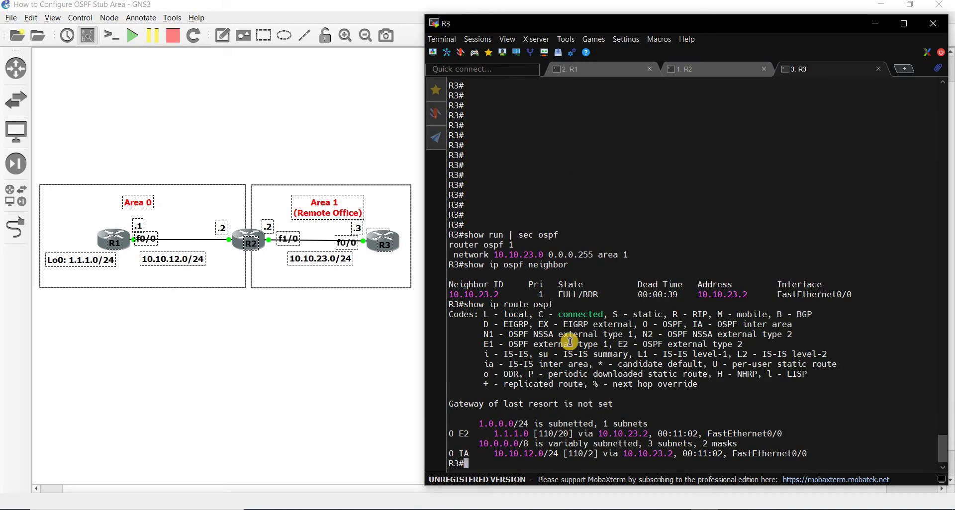
pyautogui.hotkey('alt', 'Tab')
pyautogui.scroll(13, 279, 271)
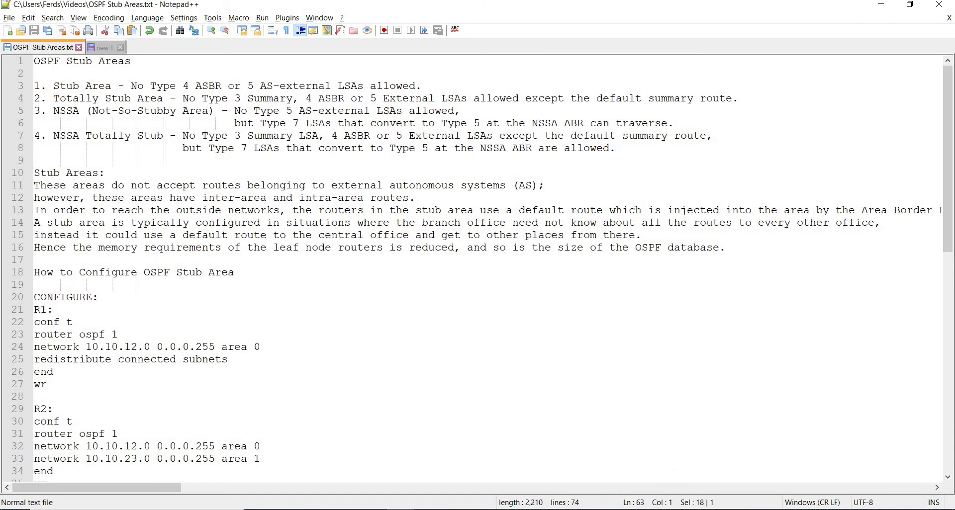
# Replace 'Remote Office' with 'Stub Area' in the Area 1 label.
pyautogui.hotkey('alt', 'Tab')
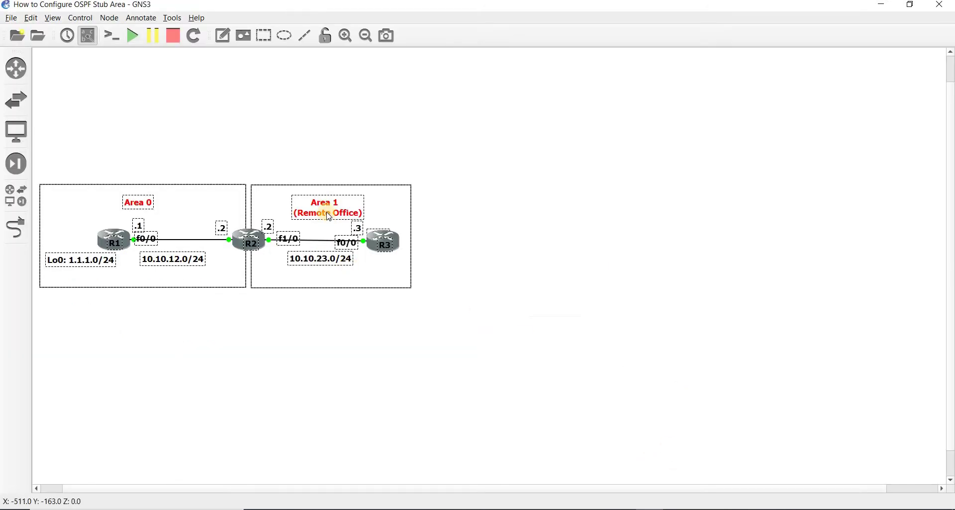
pyautogui.click(328, 214)
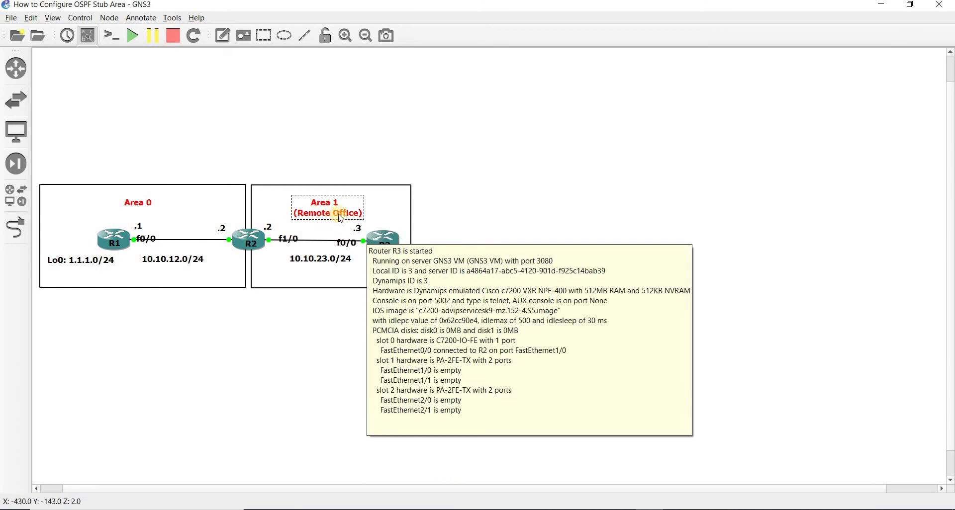
pyautogui.doubleClick(355, 219)
pyautogui.click(354, 219)
pyautogui.moveTo(356, 218); pyautogui.dragTo(302, 223)
pyautogui.write('Sut')
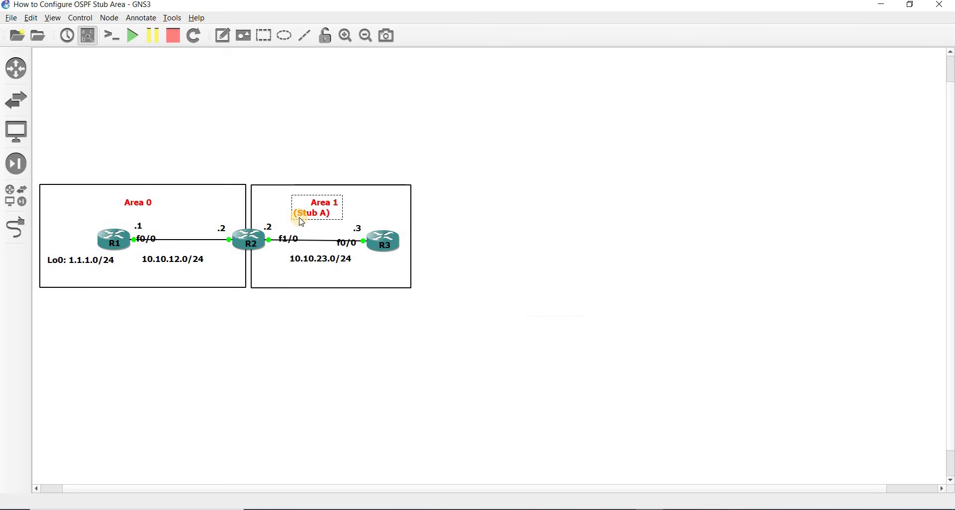
pyautogui.click(363, 335)
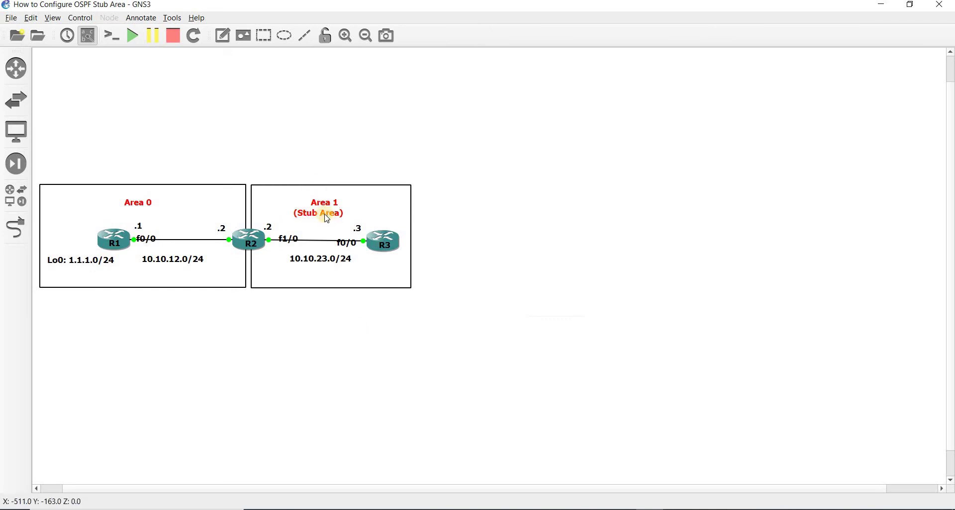
# Shift the Area 1 (Stub Area) label slightly right and bring up the stub-area notes.
pyautogui.moveTo(336, 218); pyautogui.dragTo(345, 219)
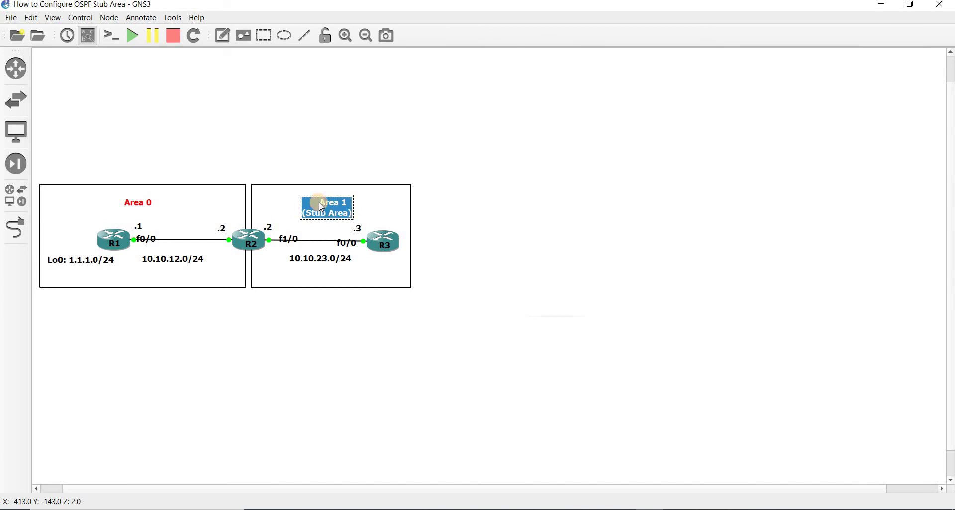
pyautogui.click(363, 319)
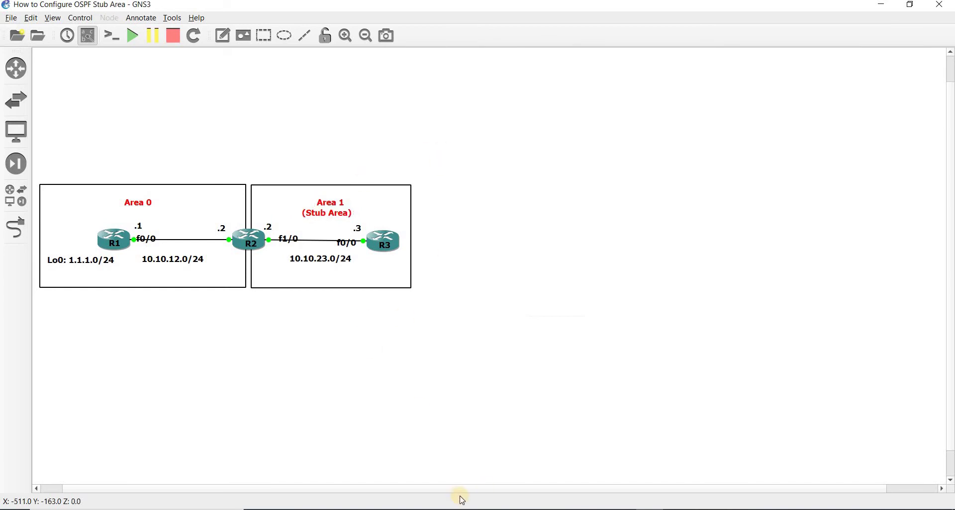
pyautogui.click(411, 490)
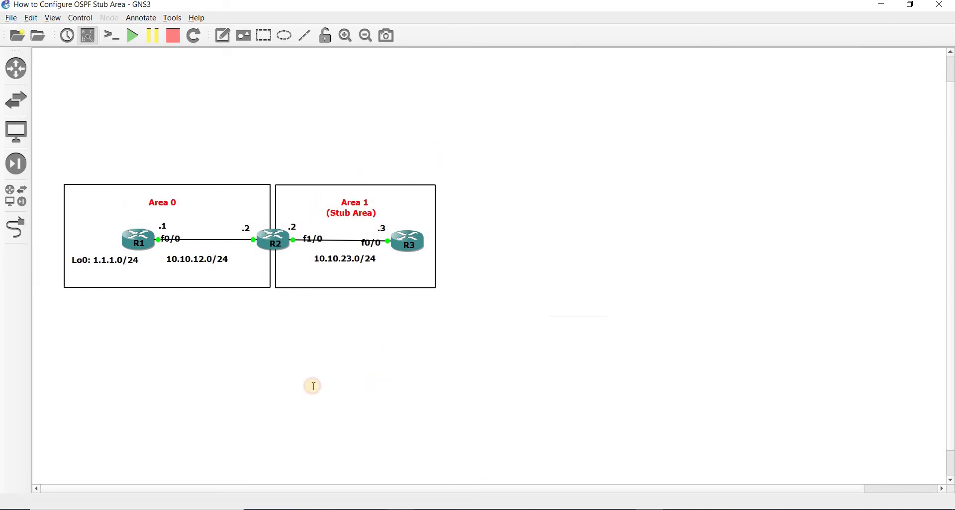
pyautogui.hotkey('alt', 'Tab')
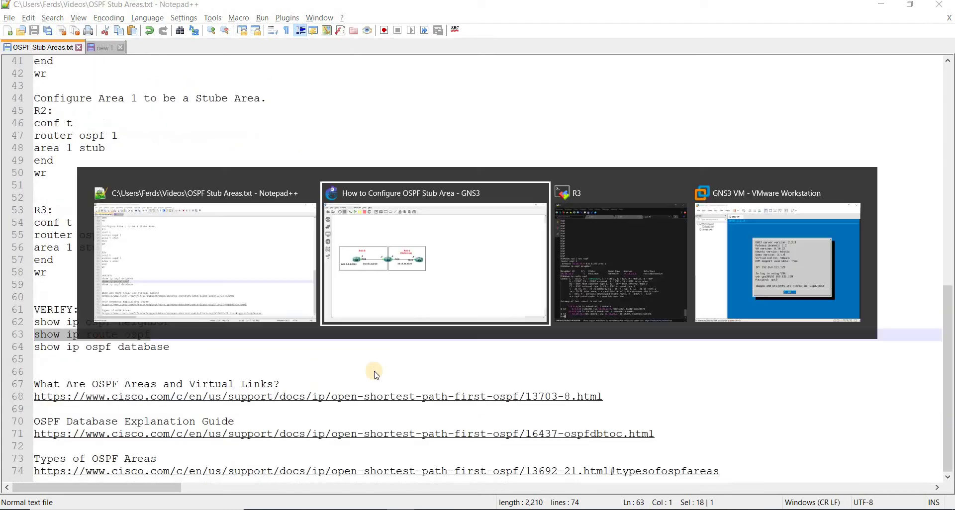
pyautogui.hotkey('alt', 'Tab')
pyautogui.hotkey('alt', 'Tab')
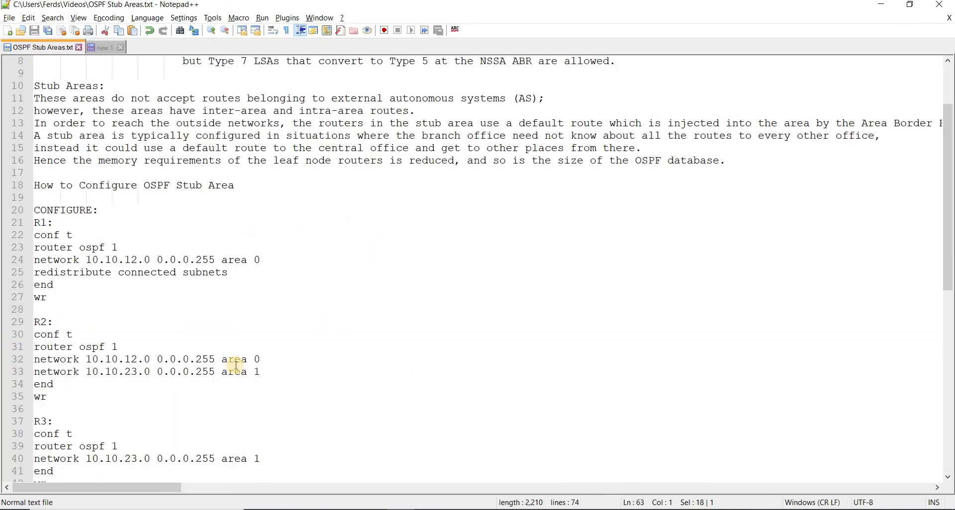
pyautogui.scroll(-11, 213, 284)
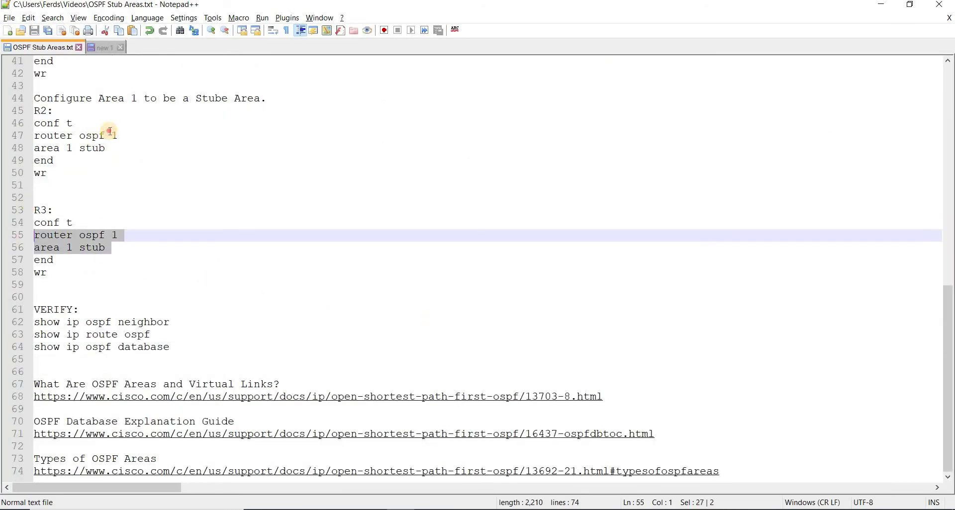
pyautogui.click(110, 131)
pyautogui.moveTo(33, 135); pyautogui.dragTo(111, 148)
pyautogui.click(24, 245)
pyautogui.scroll(13, 494, 279)
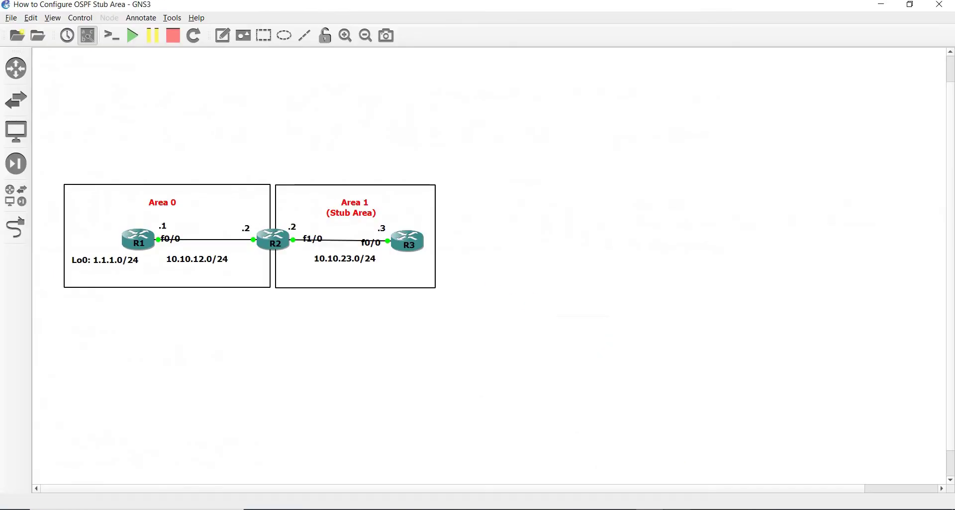
pyautogui.hotkey('alt', 'Tab')
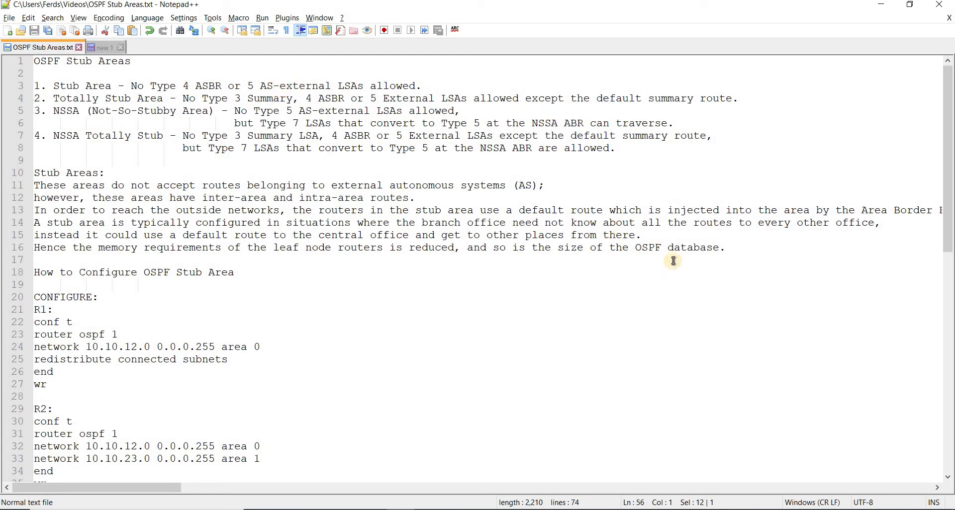
pyautogui.hotkey('alt', 'Tab')
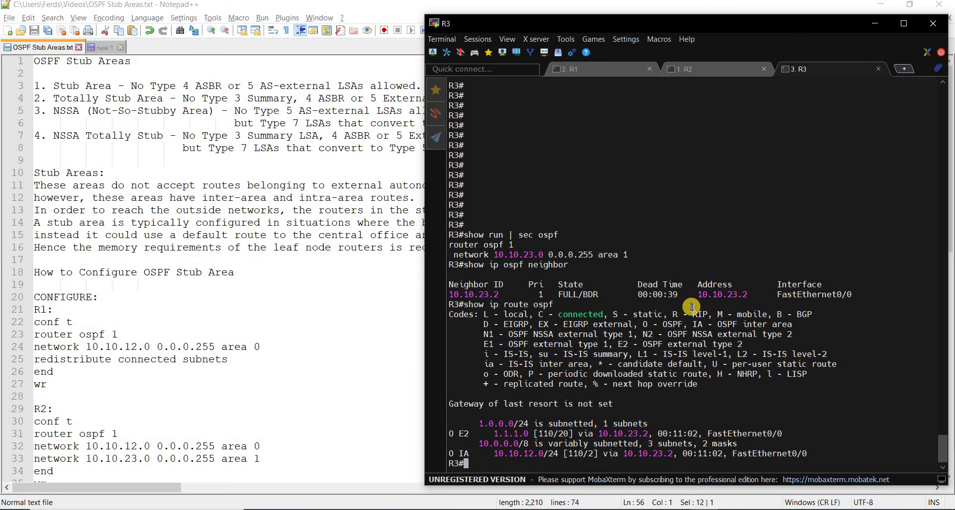
# Run 'show ip ospf database' on R3 using tab completion and page through the output.
pyautogui.press('Return')
pyautogui.press('Return')
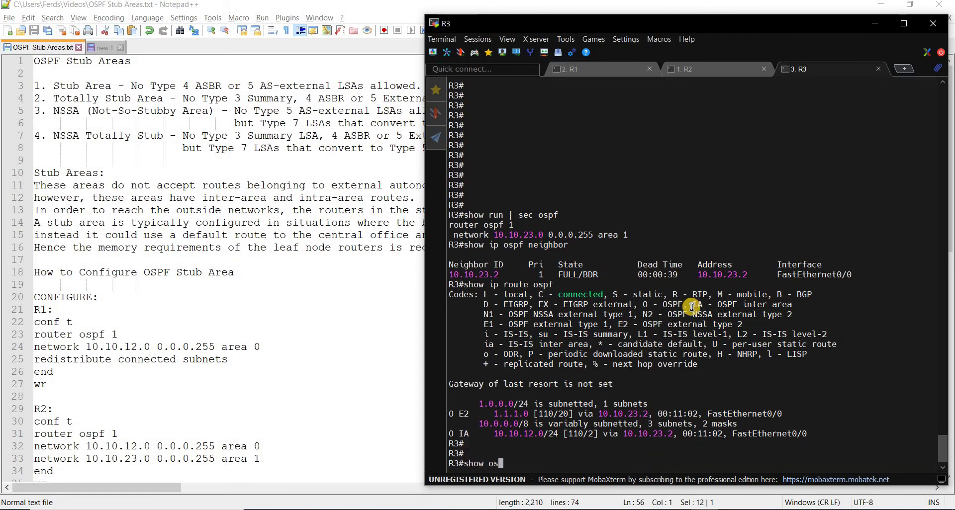
pyautogui.write('show ip os')
pyautogui.press('Tab')
pyautogui.write('da')
pyautogui.press('Tab')
pyautogui.press('Return')
pyautogui.press('space')
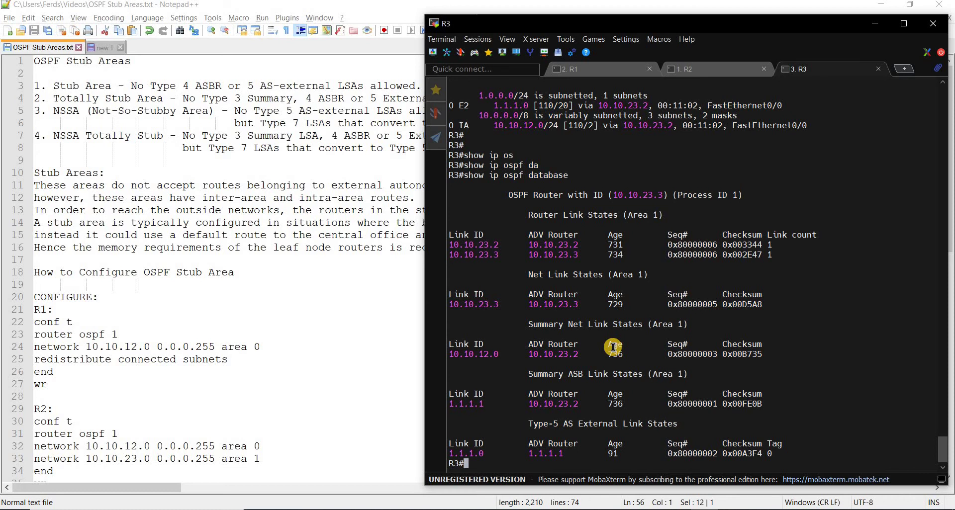
# Compare R3's 10.10.23.0 network statement with R2's area 1 stub line in the notes.
pyautogui.click(216, 392)
pyautogui.scroll(-11, 171, 392)
pyautogui.hotkey('alt', 'Tab')
pyautogui.scroll(10, 622, 356)
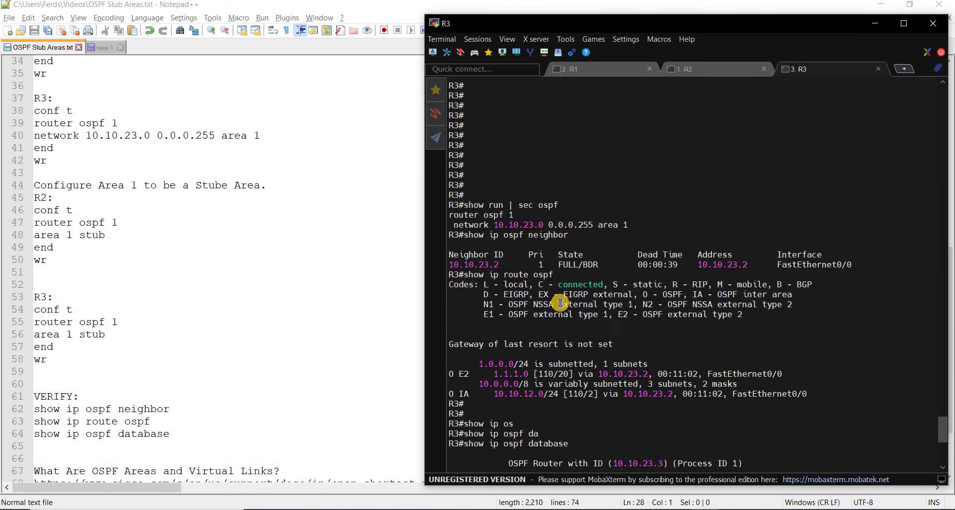
pyautogui.scroll(-2, 467, 160)
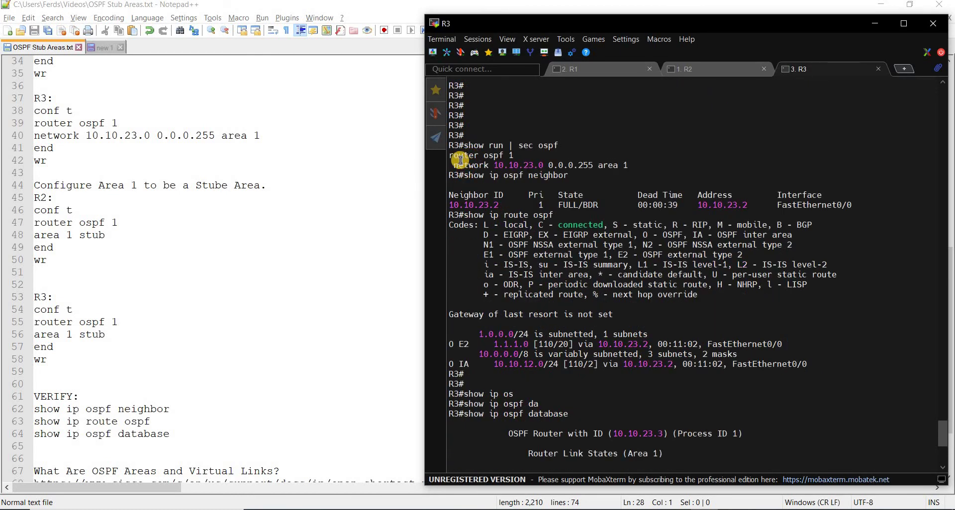
pyautogui.moveTo(458, 165); pyautogui.dragTo(553, 166)
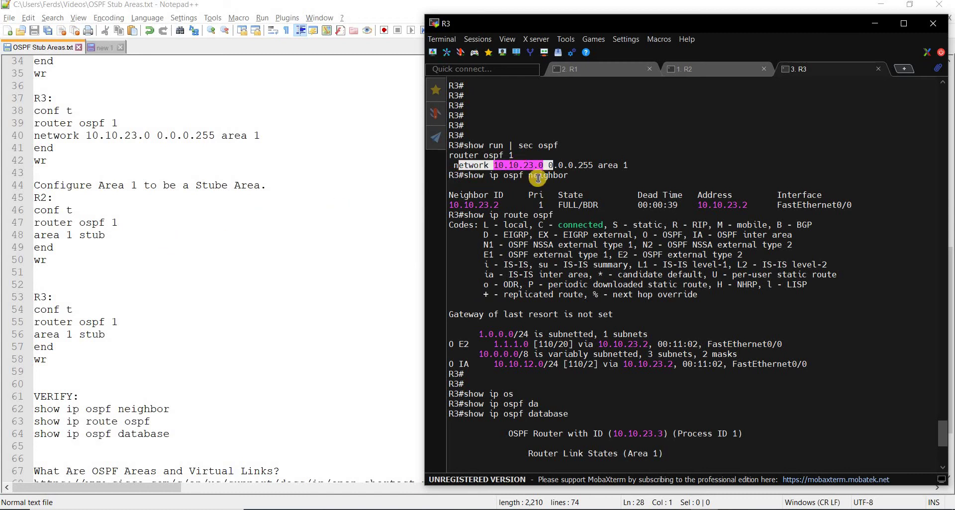
pyautogui.moveTo(106, 236); pyautogui.dragTo(11, 235)
pyautogui.hotkey('alt', 'Tab')
pyautogui.scroll(-9, 602, 368)
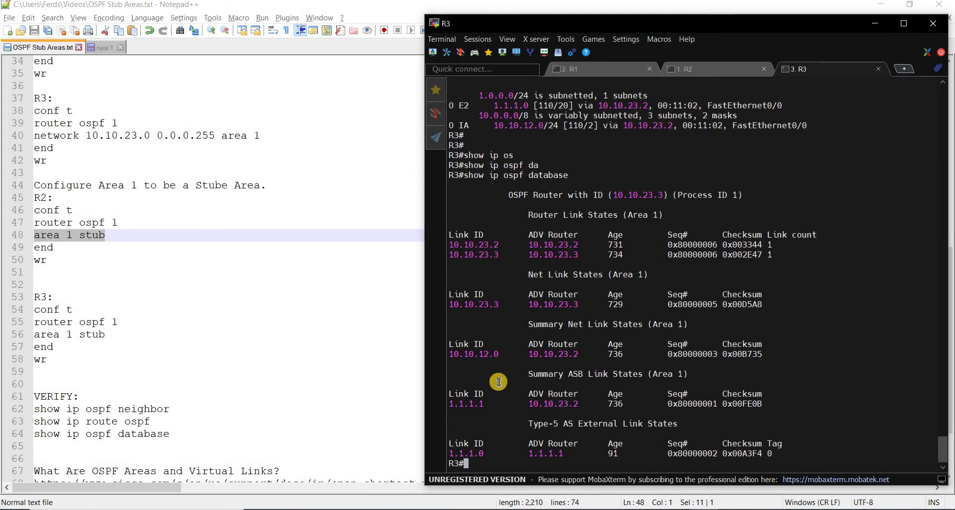
# Highlight the Router, Net, Summary Net, Summary ASB and Type-5 External LSA sections.
pyautogui.moveTo(529, 219); pyautogui.dragTo(568, 218)
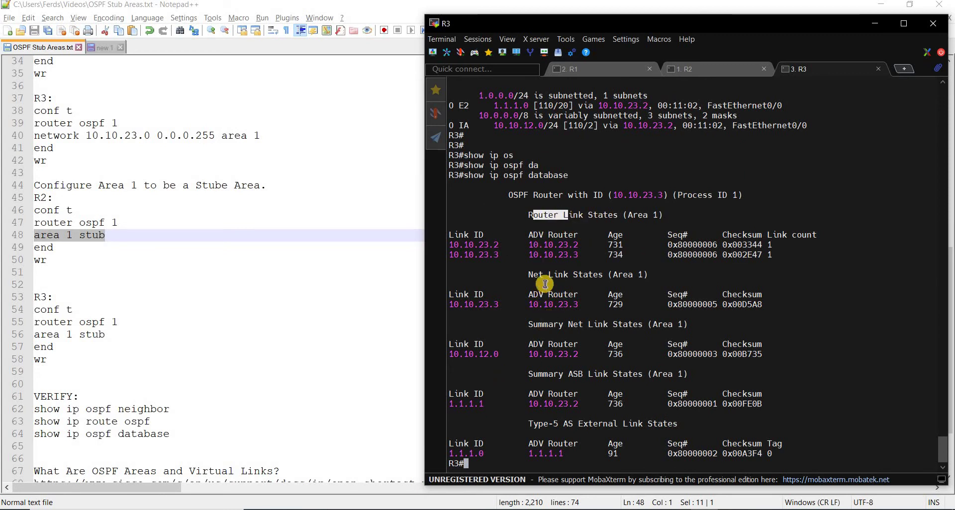
pyautogui.moveTo(531, 275); pyautogui.dragTo(602, 275)
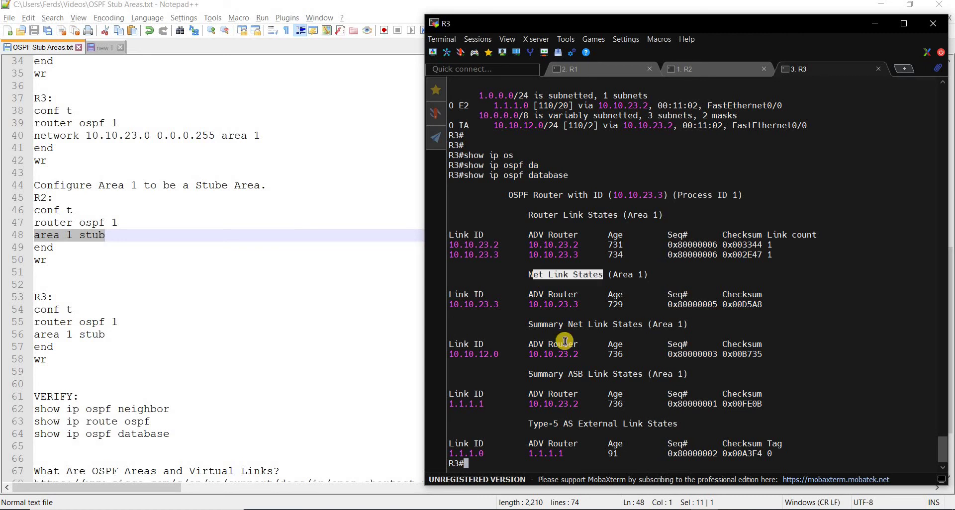
pyautogui.moveTo(593, 324); pyautogui.dragTo(534, 324)
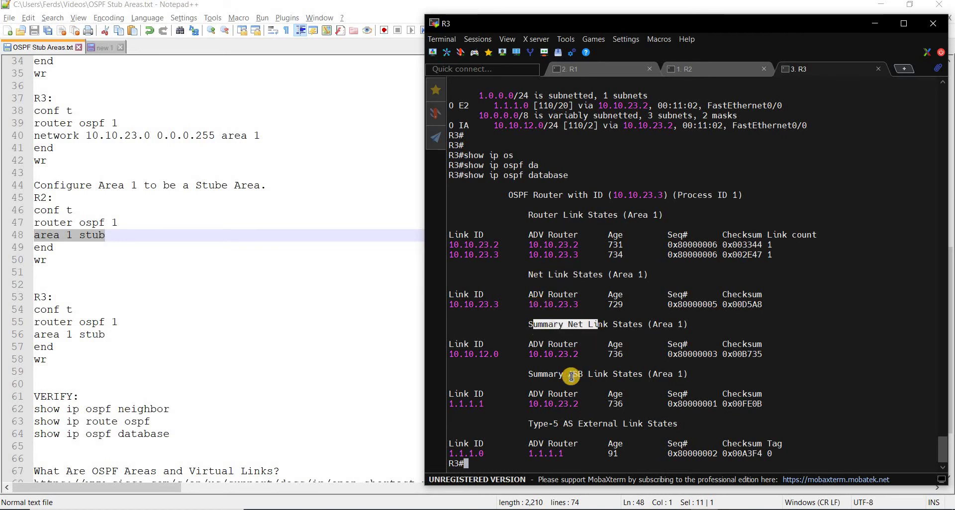
pyautogui.moveTo(525, 374); pyautogui.dragTo(570, 374)
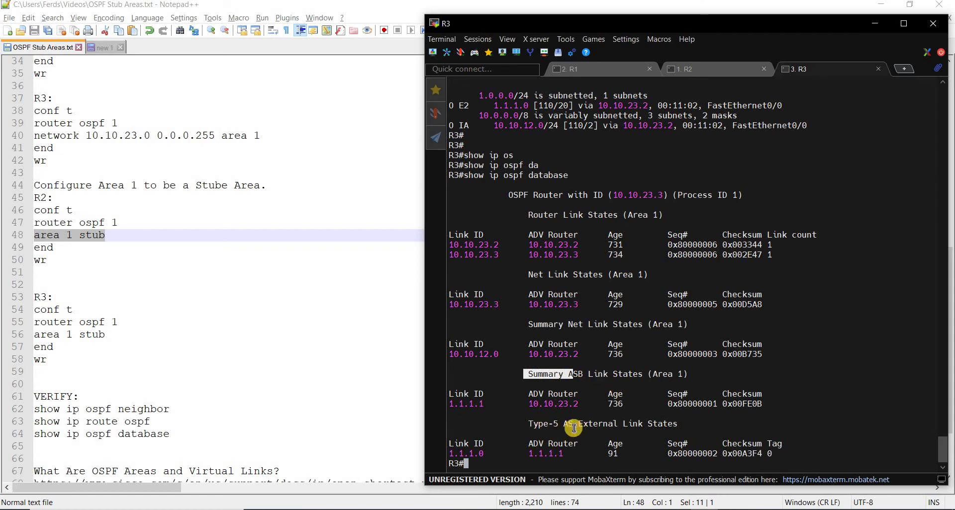
pyautogui.tripleClick(561, 425)
pyautogui.click(575, 405)
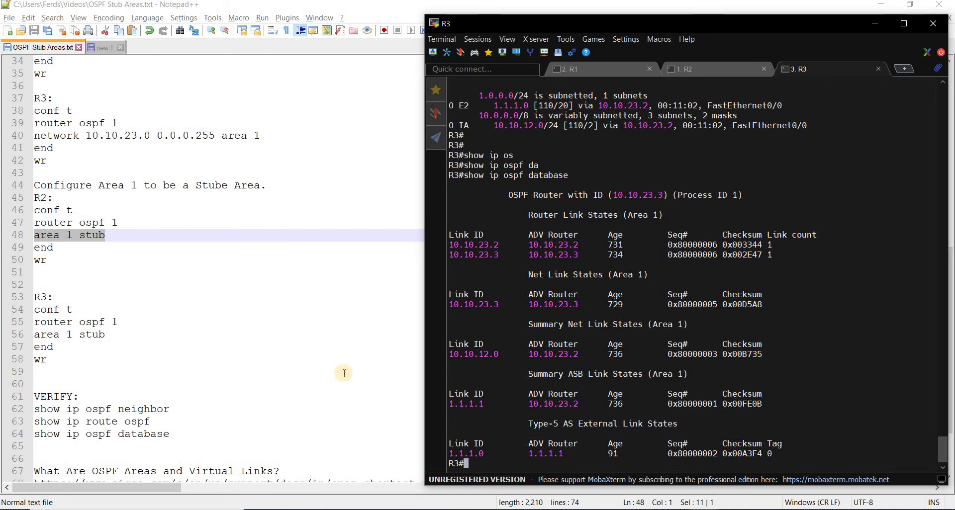
pyautogui.click(284, 310)
# Copy R2's area 1 stub configuration (lines 46–50) from the notes into the R2 console.
pyautogui.scroll(11, 283, 334)
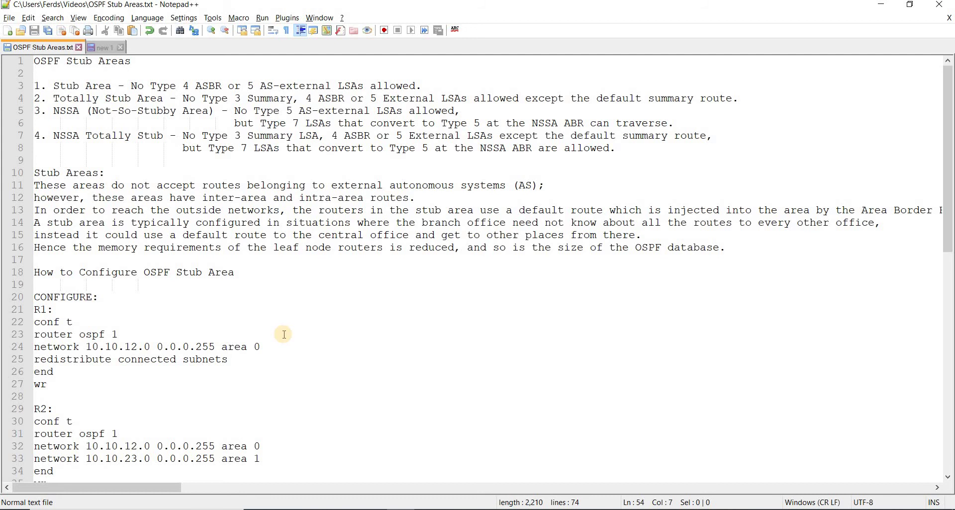
pyautogui.scroll(-11, 298, 338)
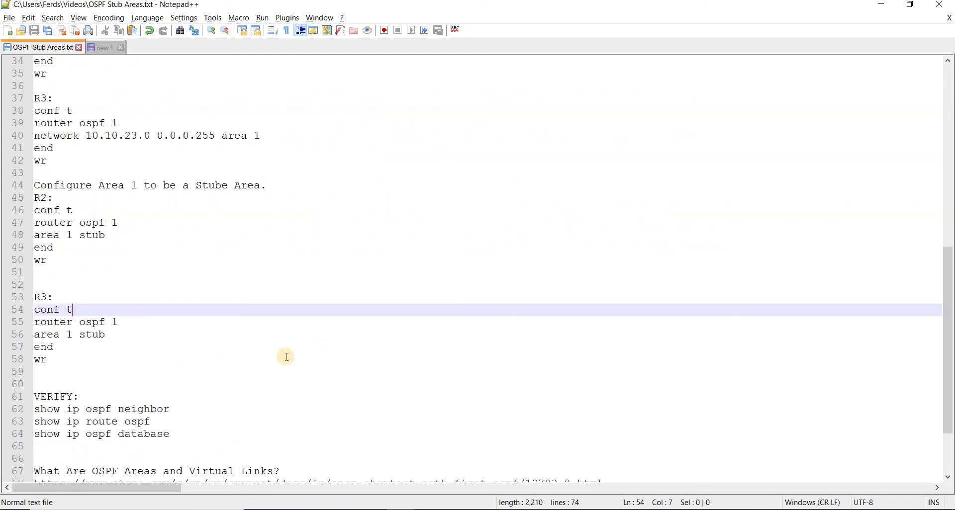
pyautogui.scroll(11, 284, 354)
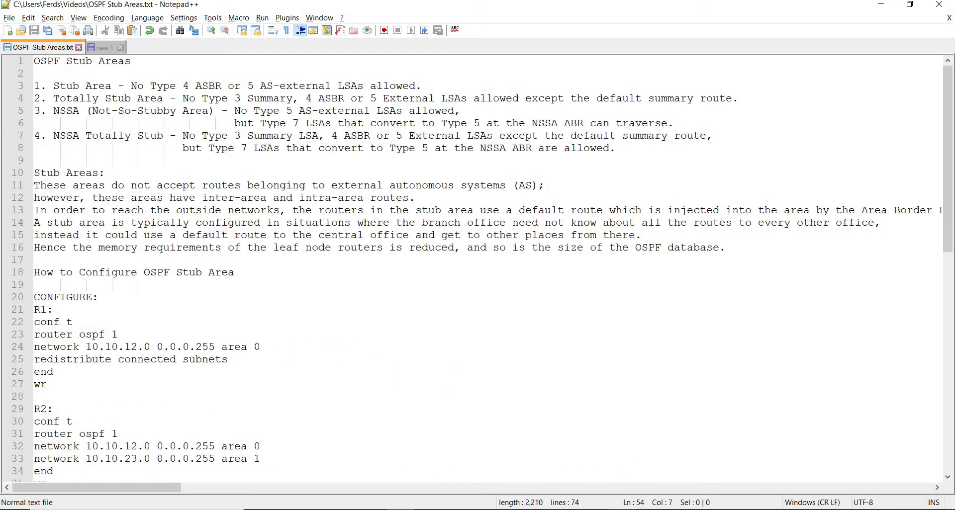
pyautogui.hotkey('alt', 'Tab')
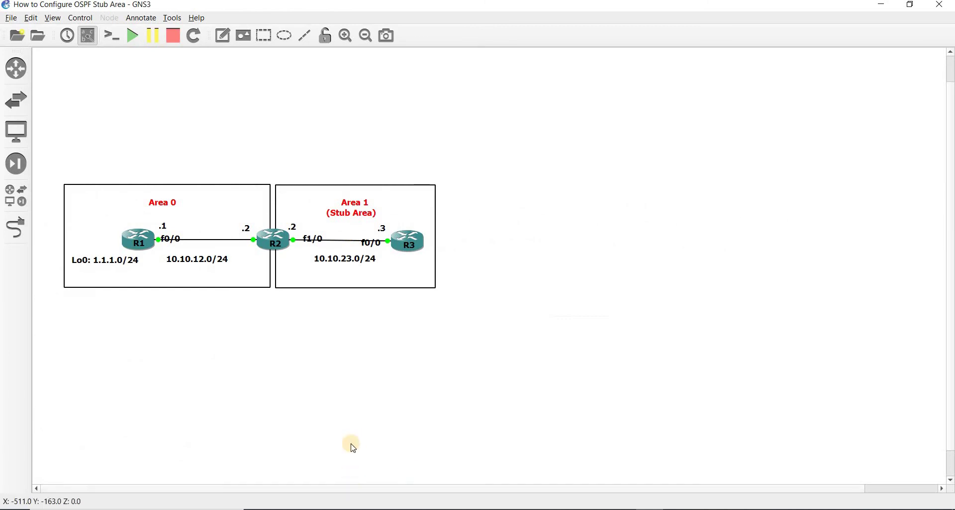
pyautogui.hotkey('alt', 'Tab')
pyautogui.scroll(-13, 209, 403)
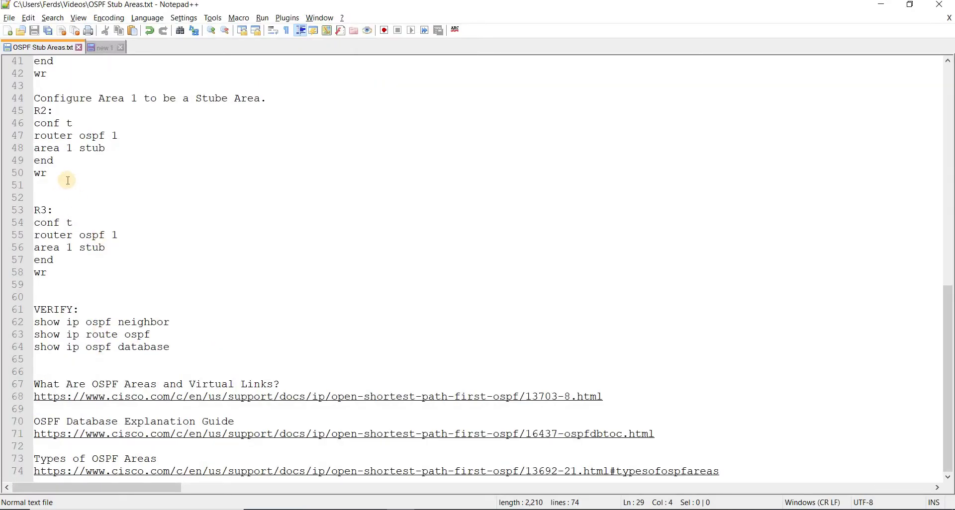
pyautogui.moveTo(66, 177); pyautogui.dragTo(12, 123)
pyautogui.press('super+c')
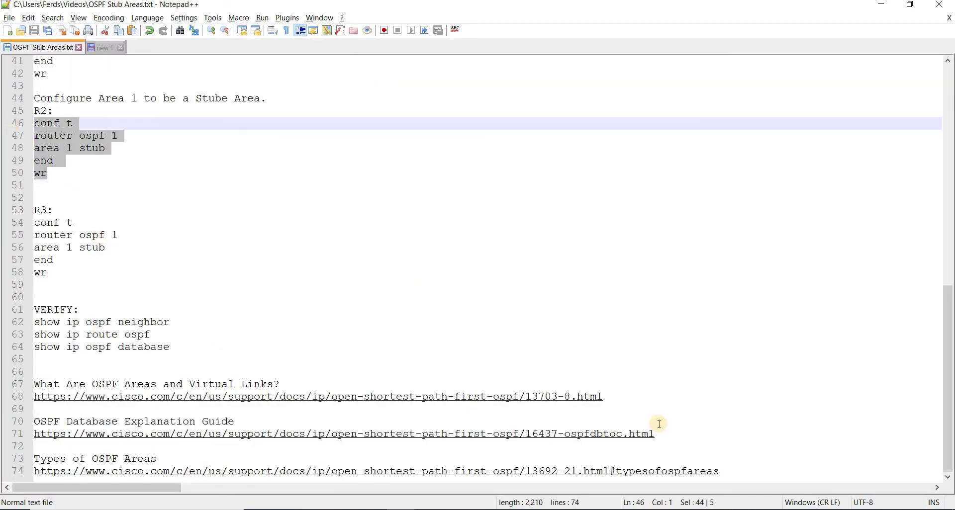
pyautogui.hotkey('alt', 'Tab')
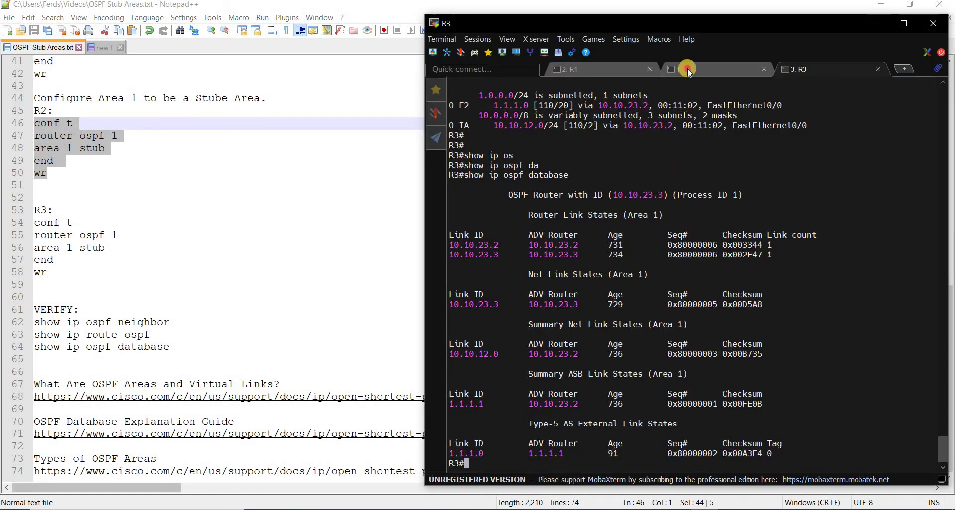
pyautogui.rightClick(655, 257)
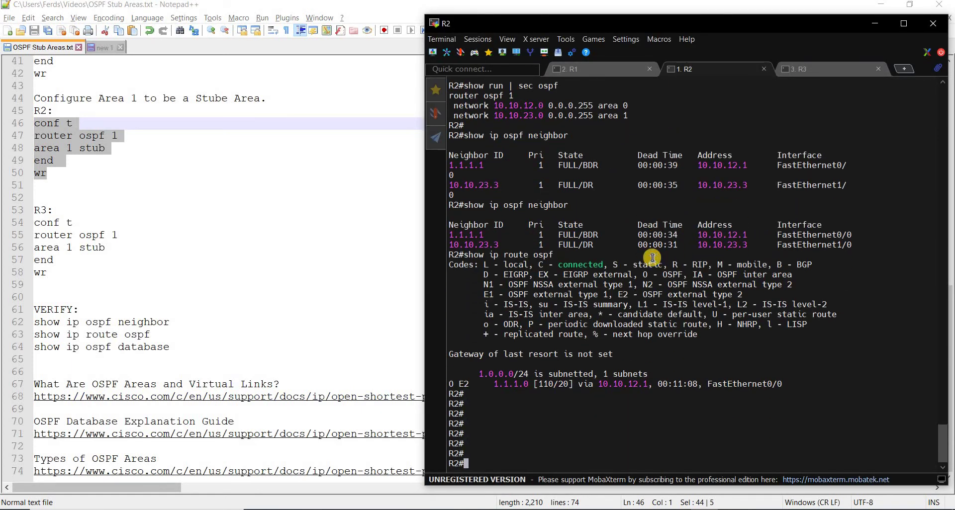
# Copy R3's area 1 stub configuration (lines 54–58) into the R3 console.
pyautogui.click(57, 279)
pyautogui.keyDown('shift'); pyautogui.click(7, 225); pyautogui.keyUp('shift')
pyautogui.press('super+c')
pyautogui.hotkey('alt', 'Tab')
pyautogui.hotkey('ctrl', 'Tab')
pyautogui.rightClick(618, 314)
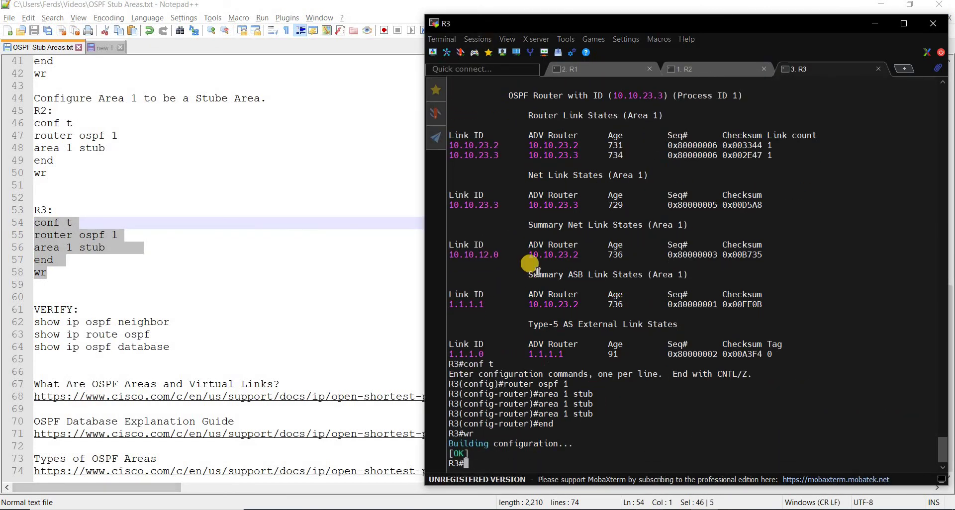
# Narrow the terminal beside the topology and run show ip ospf route on R3.
pyautogui.hotkey('alt', 'Tab')
pyautogui.hotkey('alt', 'Tab')
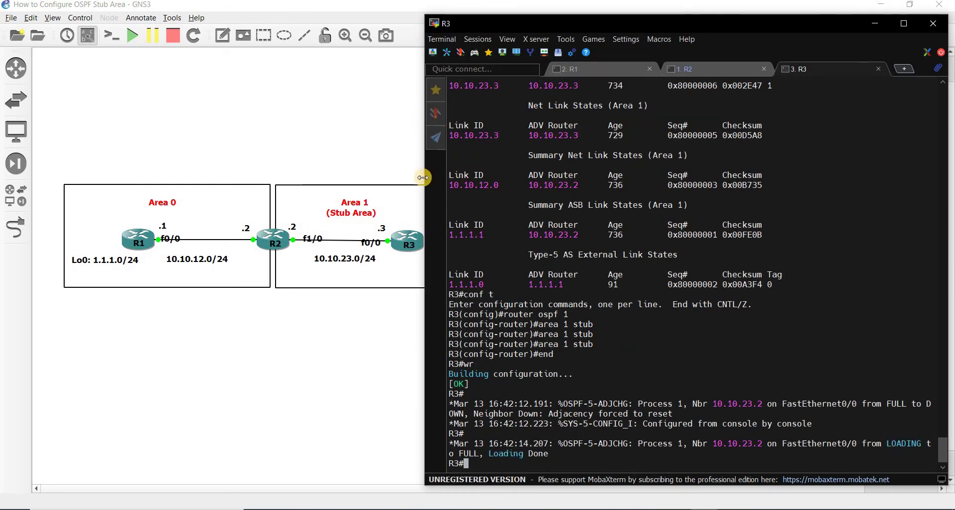
pyautogui.moveTo(456, 179); pyautogui.dragTo(472, 179)
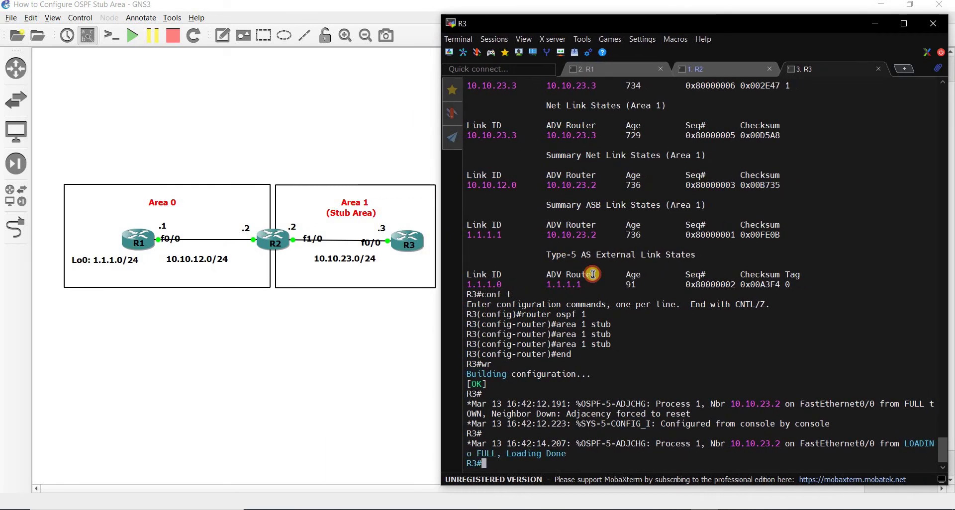
pyautogui.press('Return')
pyautogui.press('Return')
pyautogui.write('show ip')
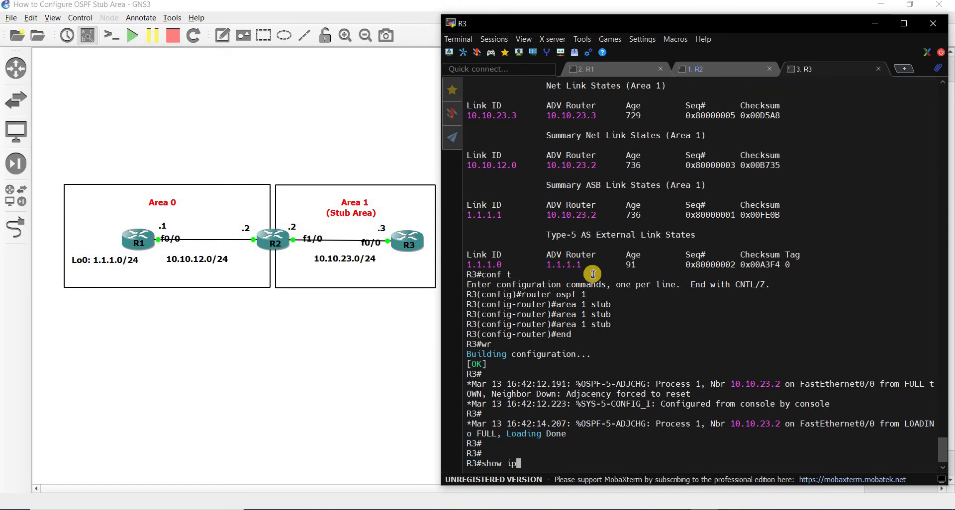
pyautogui.write(' os')
pyautogui.press('Tab')
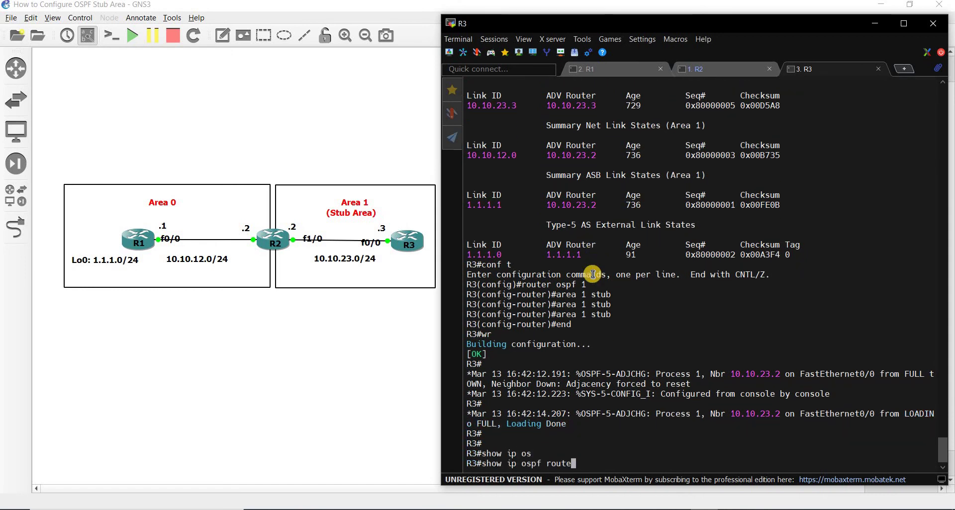
pyautogui.press('Return')
# Highlight the old external 1.1.1.0 route, inter-area 10.10.12.0/24 route and next hop 10.10.23.2.
pyautogui.scroll(10, 612, 289)
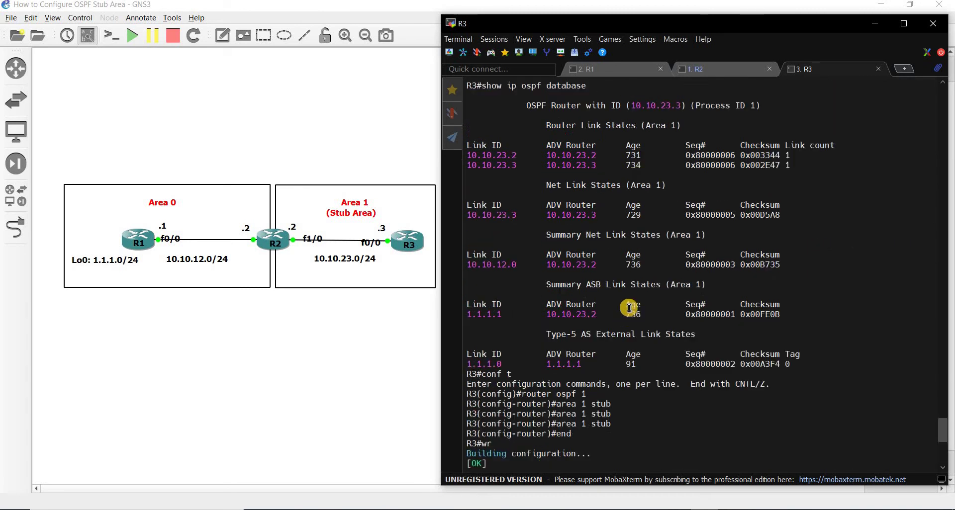
pyautogui.scroll(6, 630, 308)
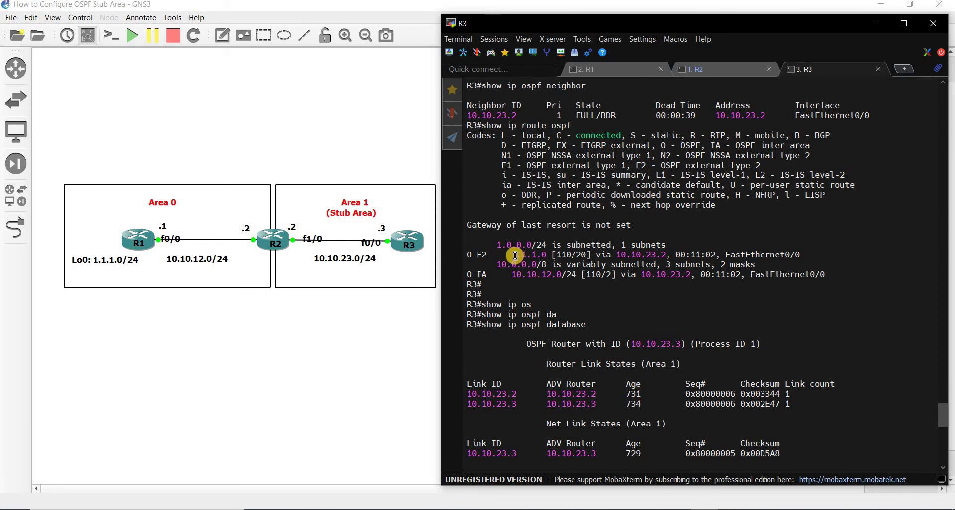
pyautogui.moveTo(515, 255); pyautogui.dragTo(541, 257)
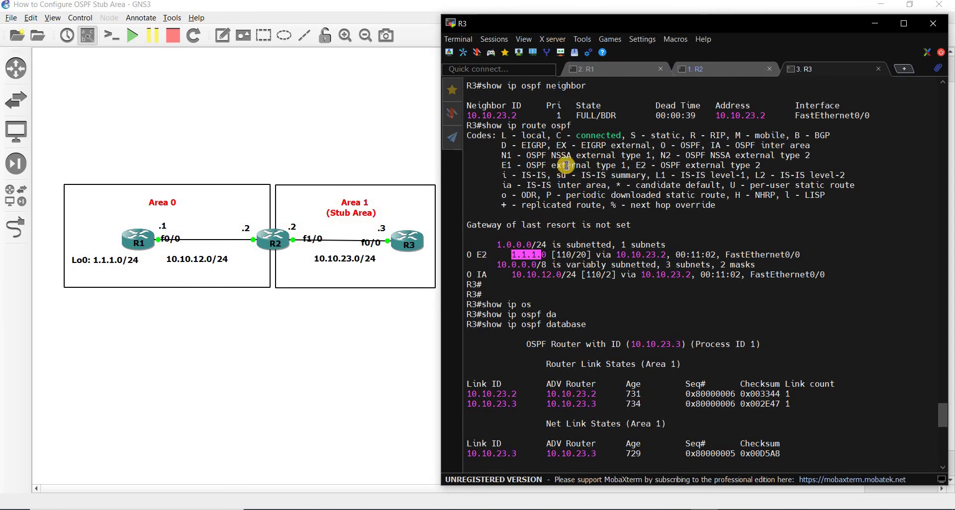
pyautogui.moveTo(681, 165); pyautogui.dragTo(734, 166)
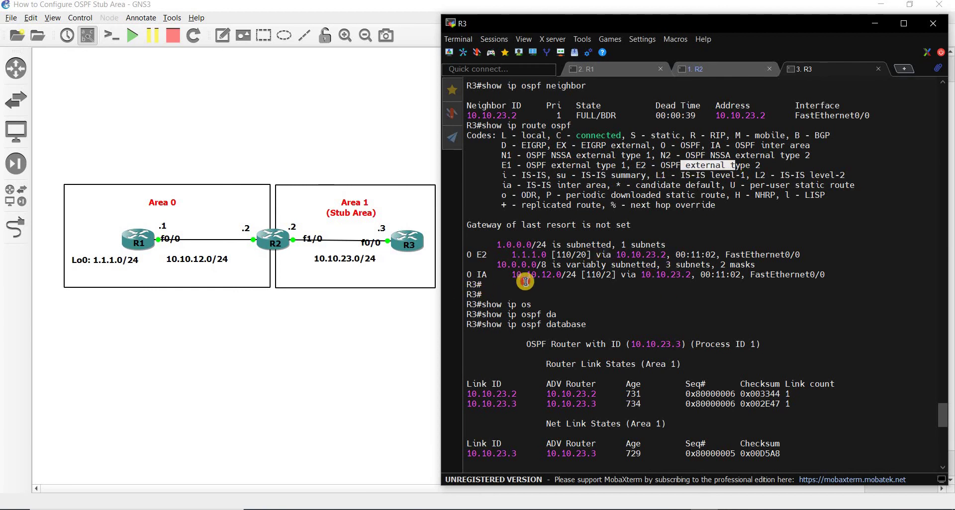
pyautogui.moveTo(512, 274)
pyautogui.mouseDown()
pyautogui.moveTo(562, 275)
pyautogui.moveTo(505, 275)
pyautogui.mouseUp()
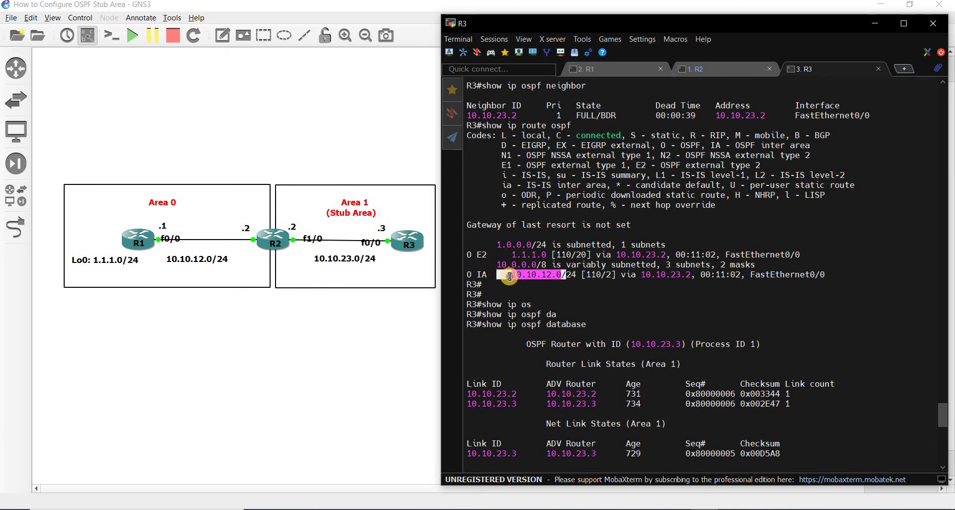
pyautogui.doubleClick(665, 275)
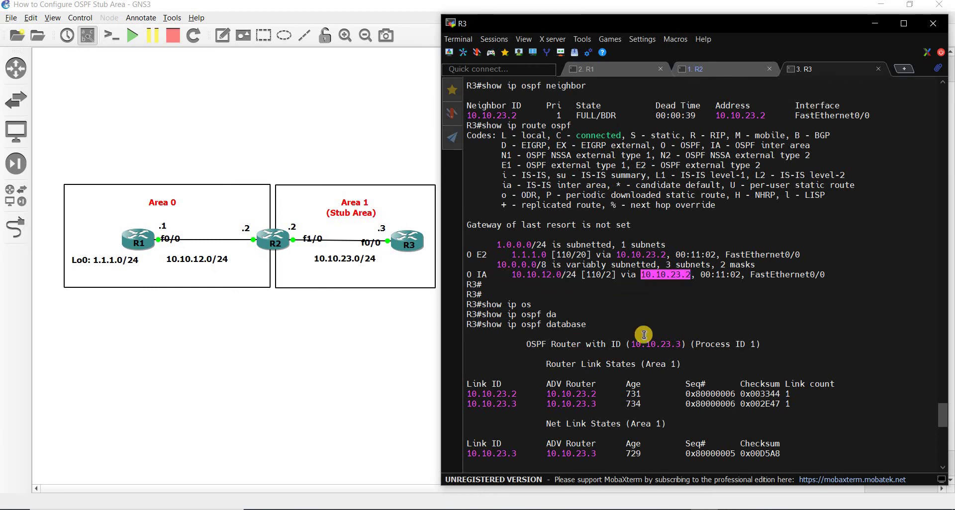
pyautogui.scroll(-5, 643, 335)
# Rerun show ip ospf route on R3 and widen the terminal over the topology.
pyautogui.scroll(-15, 644, 335)
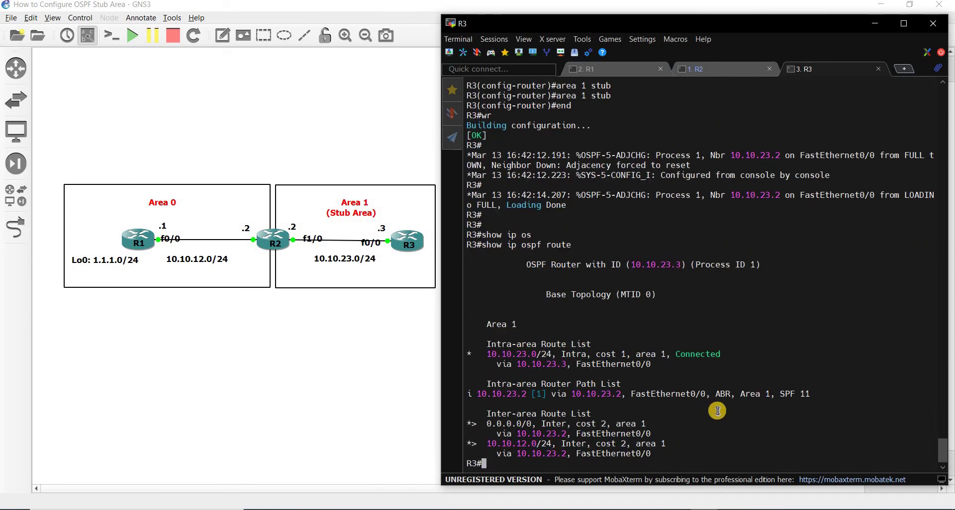
pyautogui.press('Return')
pyautogui.press('Return')
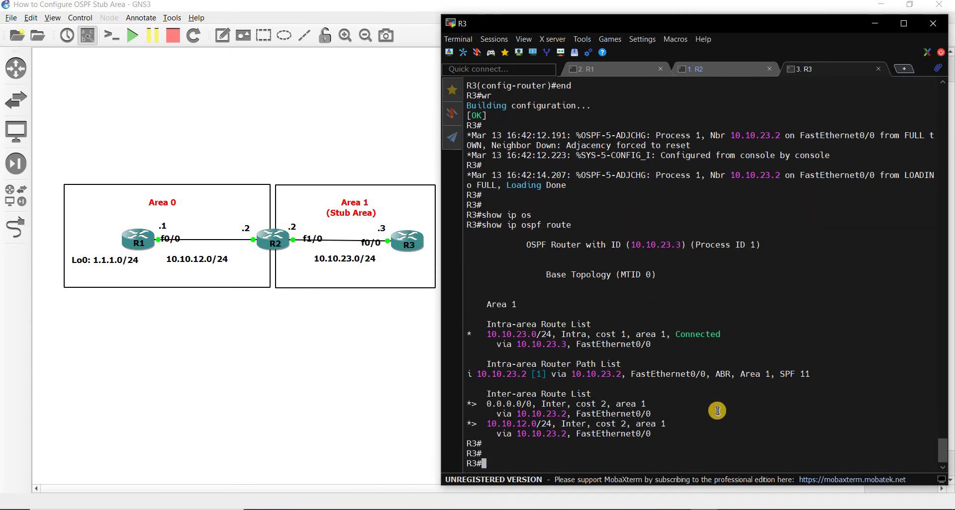
pyautogui.press('Up')
pyautogui.press('Return')
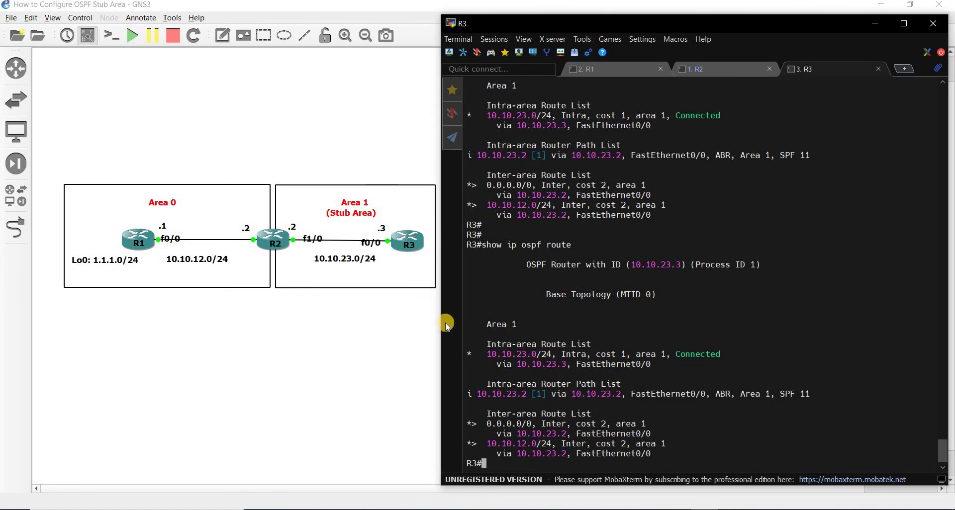
pyautogui.moveTo(440, 318); pyautogui.dragTo(276, 313)
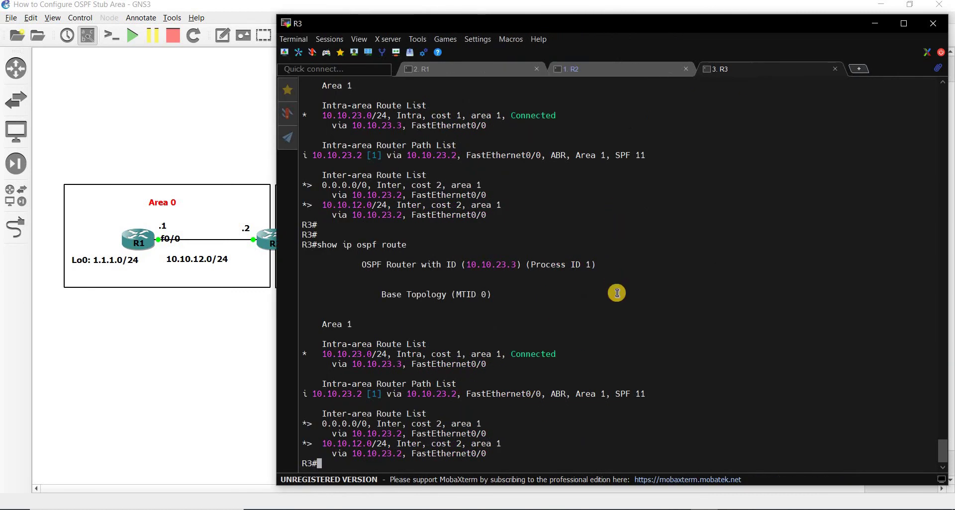
pyautogui.press('Return')
pyautogui.press('Up')
pyautogui.press('Return')
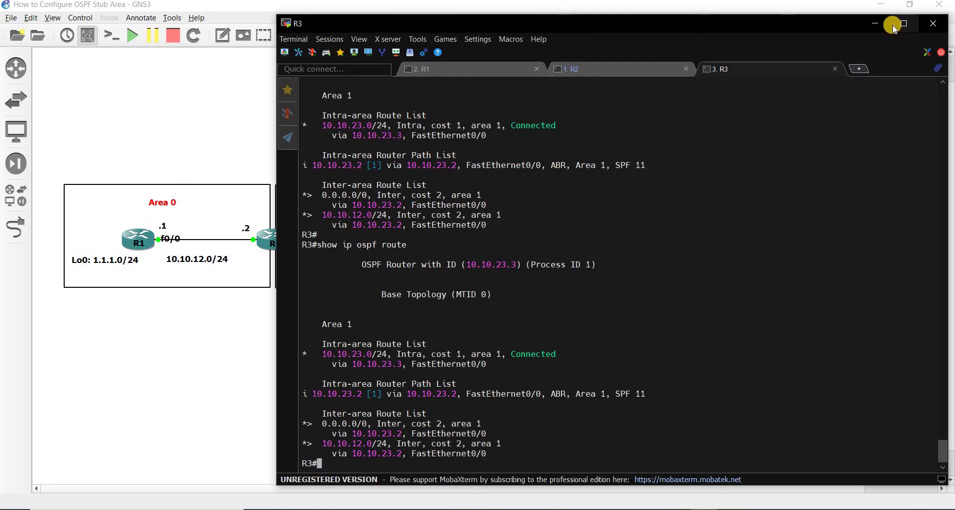
# Maximize the terminal to rerun show ip ospf route, then restore its size with clean prompts.
pyautogui.click(901, 23)
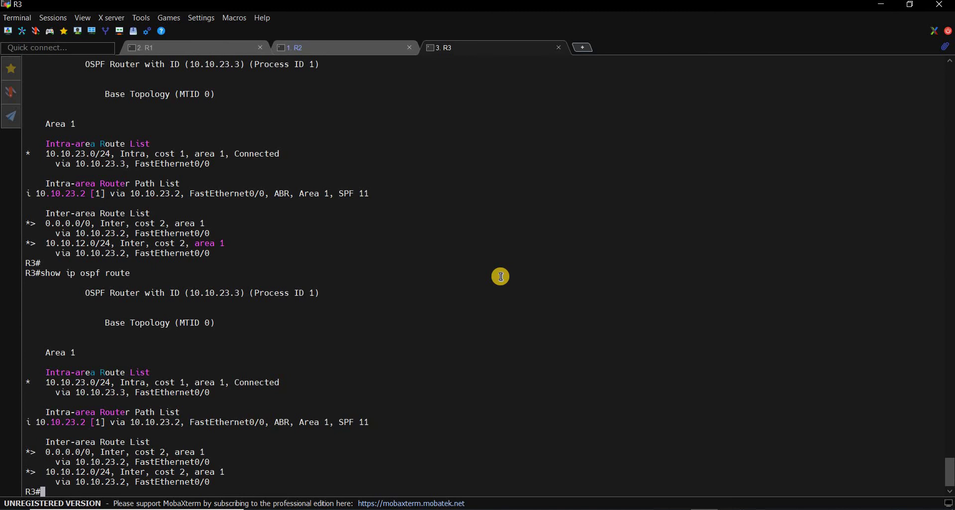
pyautogui.press('Up')
pyautogui.press('Return')
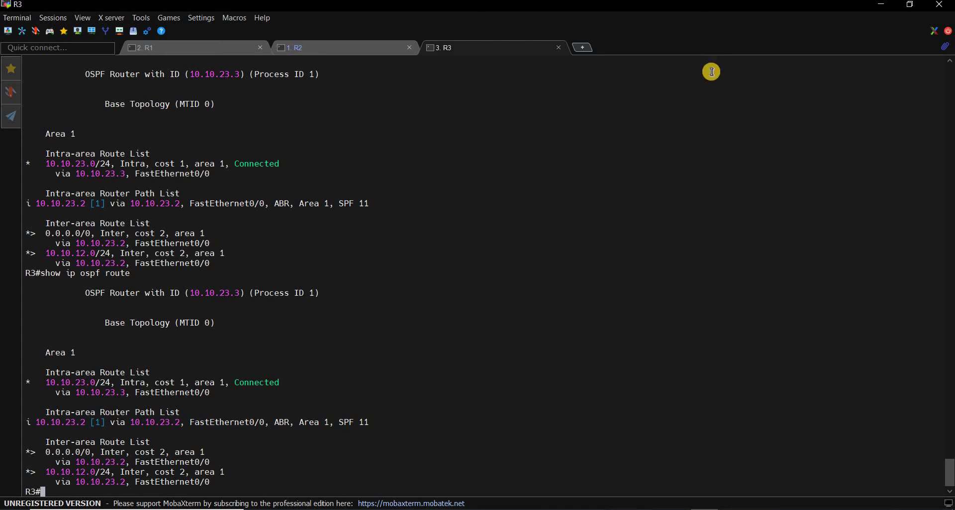
pyautogui.press('super+Down')
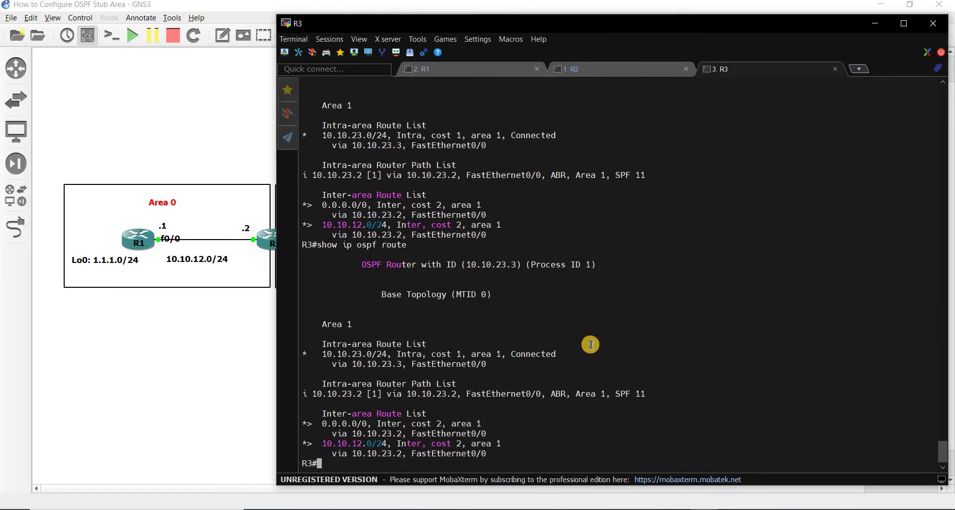
pyautogui.write('show ip ou')
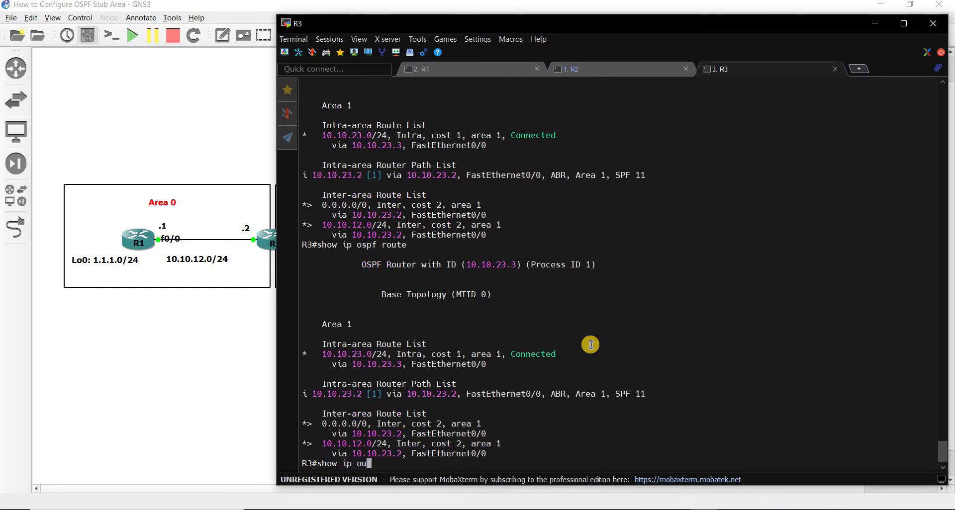
pyautogui.press('BackSpace')
pyautogui.press('BackSpace')
pyautogui.press('BackSpace')
pyautogui.press('BackSpace')
pyautogui.press('BackSpace')
pyautogui.press('BackSpace')
pyautogui.press('BackSpace')
pyautogui.press('Return')
pyautogui.press('Return')
pyautogui.press('Return')
pyautogui.press('Return')
pyautogui.press('Return')
pyautogui.press('Return')
pyautogui.press('Return')
pyautogui.press('Return')
pyautogui.press('Return')
pyautogui.press('Return')
pyautogui.press('Return')
pyautogui.press('Return')
pyautogui.press('Return')
pyautogui.press('Return')
pyautogui.press('Return')
pyautogui.press('Return')
pyautogui.press('Return')
pyautogui.press('Return')
pyautogui.press('Return')
pyautogui.press('Return')
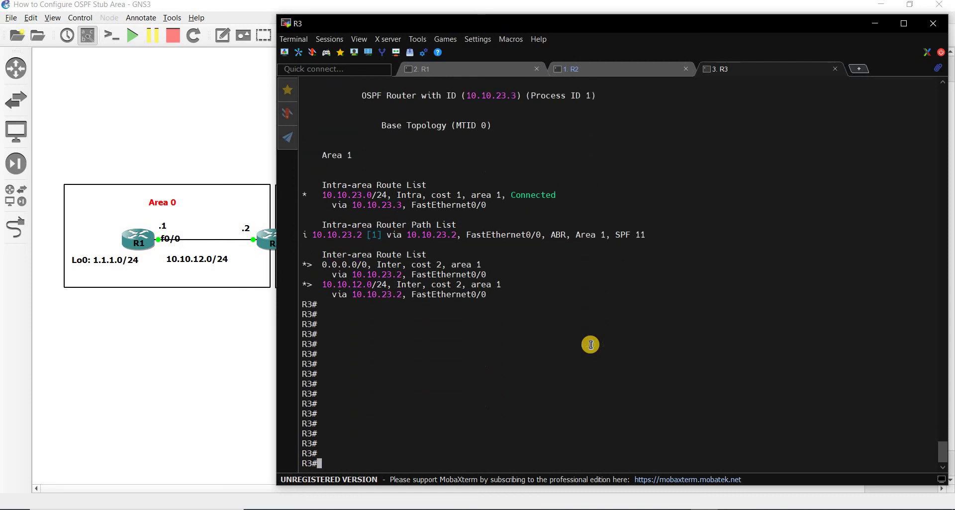
# Run show ip route ospf on R3 beside the Area 1 diagram and highlight default next hop 10.10.23.2.
pyautogui.press('Return')
pyautogui.press('Return')
pyautogui.press('Return')
pyautogui.press('Return')
pyautogui.press('Return')
pyautogui.write('show ip route')
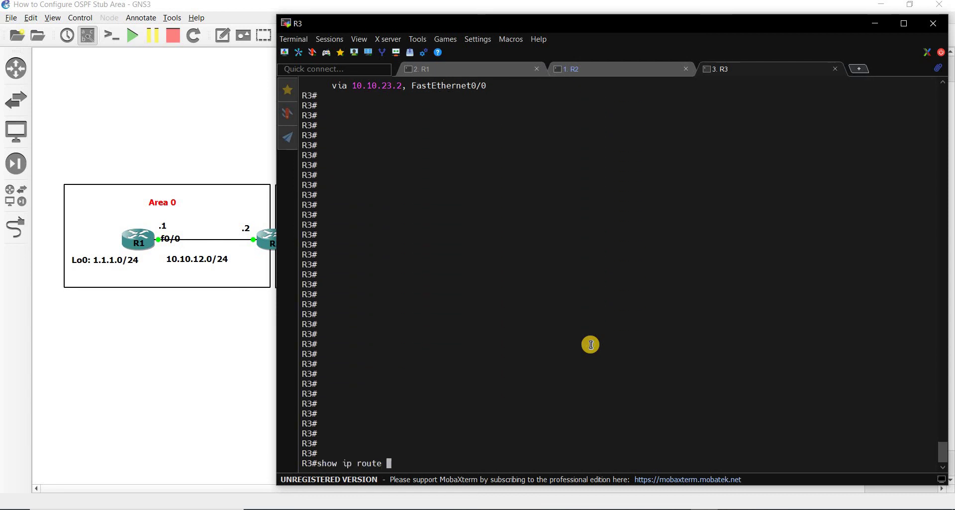
pyautogui.write(' os')
pyautogui.press('Tab')
pyautogui.write('pf')
pyautogui.press('Return')
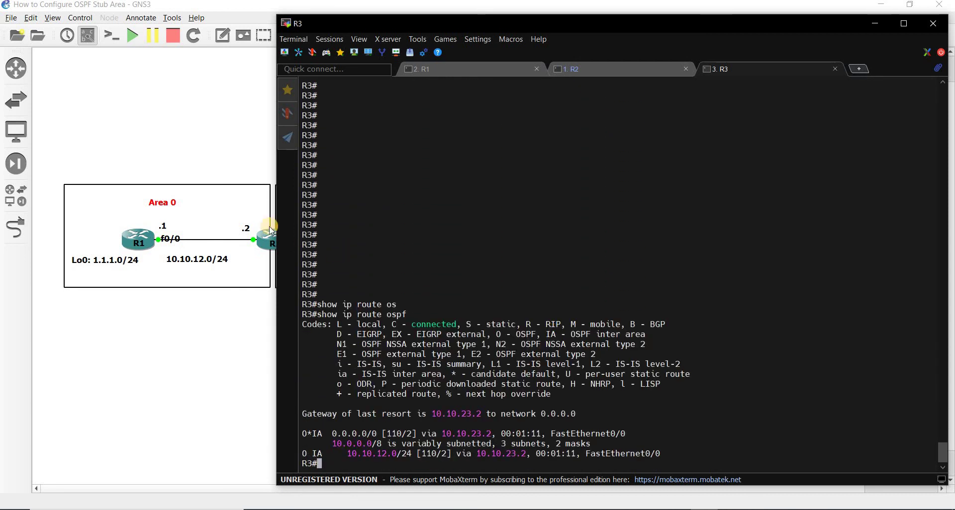
pyautogui.moveTo(280, 205); pyautogui.dragTo(474, 192)
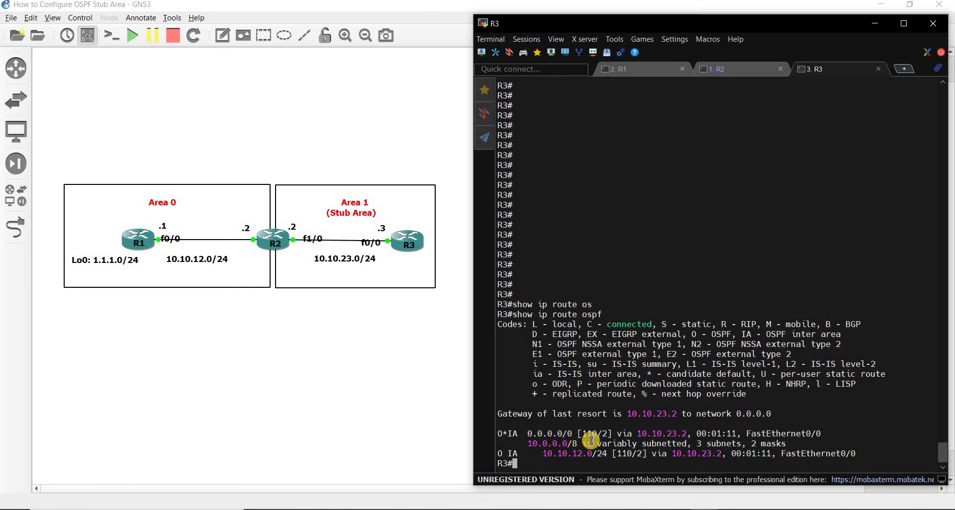
pyautogui.doubleClick(665, 435)
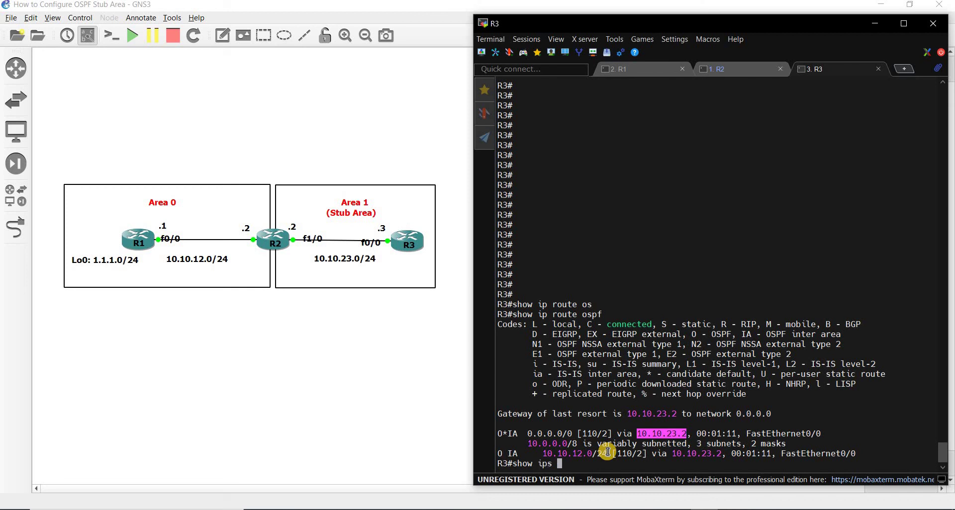
# Run show ip ospf database on R3 and highlight the Summary Net Link States and 10.10.12.0 entry.
pyautogui.write('osn')
pyautogui.press('Tab')
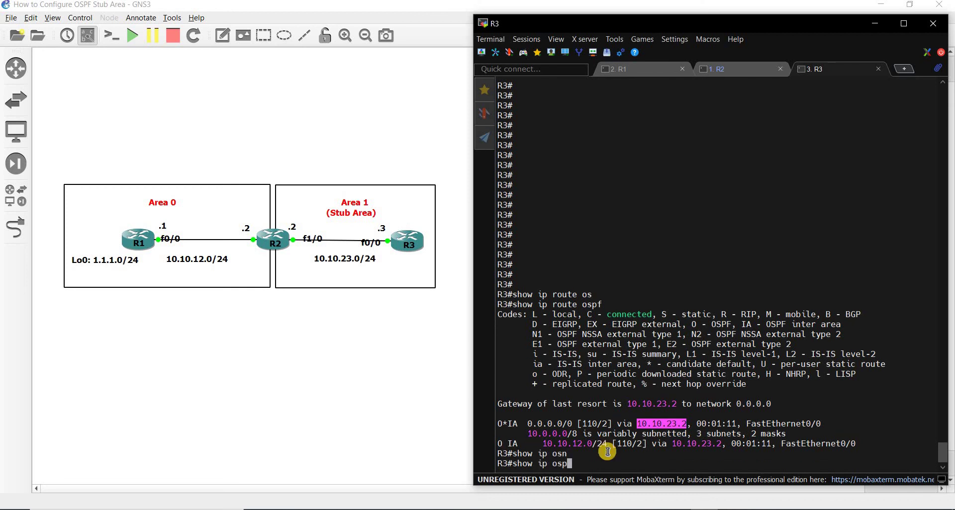
pyautogui.write('da')
pyautogui.press('Tab')
pyautogui.write('tabase')
pyautogui.press('Return')
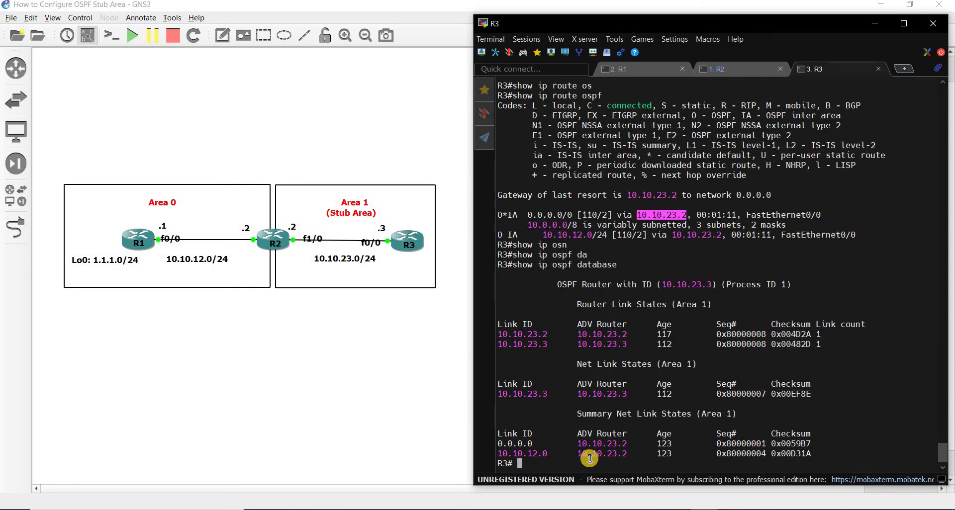
pyautogui.doubleClick(592, 413)
pyautogui.doubleClick(529, 455)
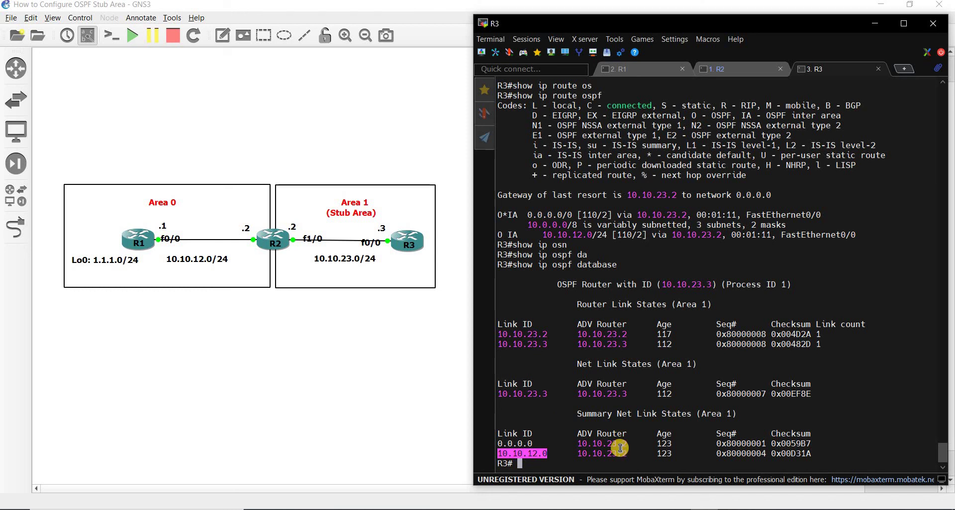
# Clear the terminal highlight and return to the OSPF Stub Areas notes in Notepad++.
pyautogui.click(640, 387)
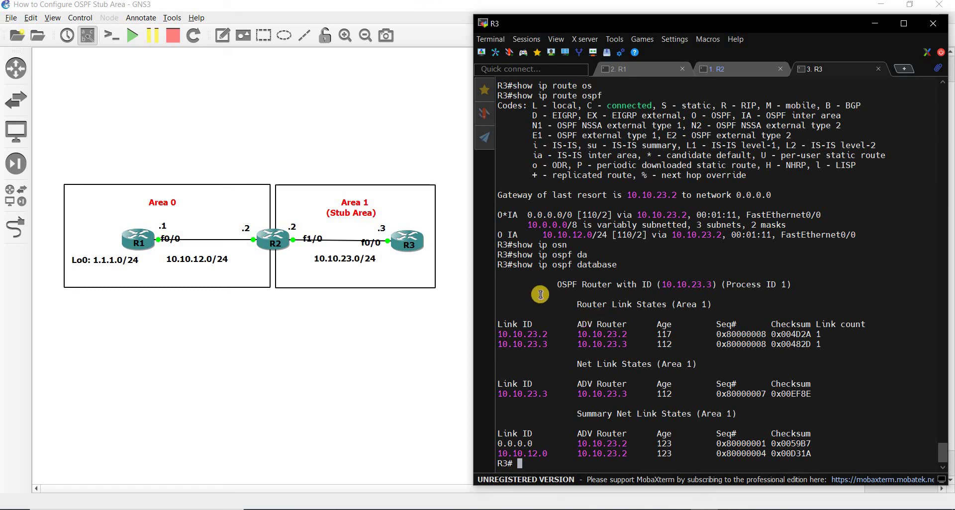
pyautogui.click(441, 254)
pyautogui.click(400, 509)
pyautogui.scroll(13, 287, 363)
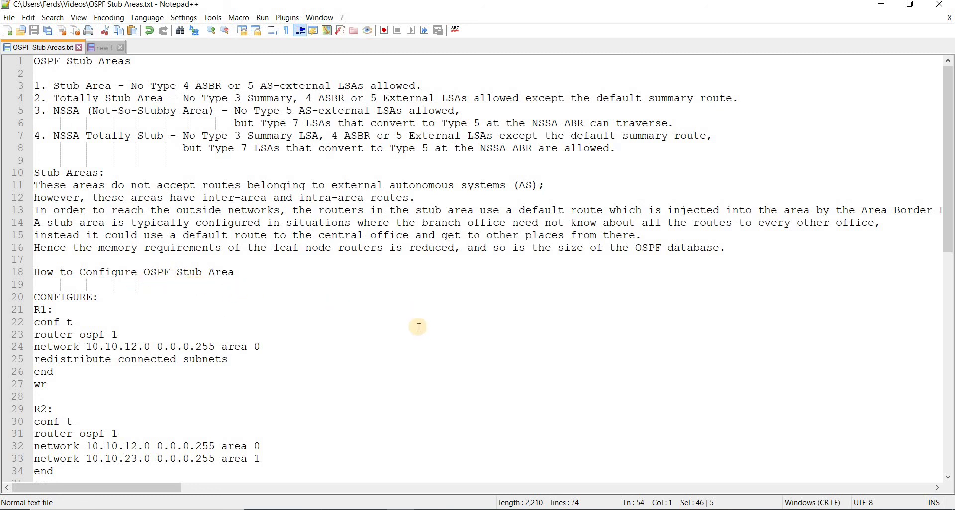
# Scroll the notes down to lines 41–74 showing R3's config and the VERIFY commands.
pyautogui.scroll(-14, 419, 326)
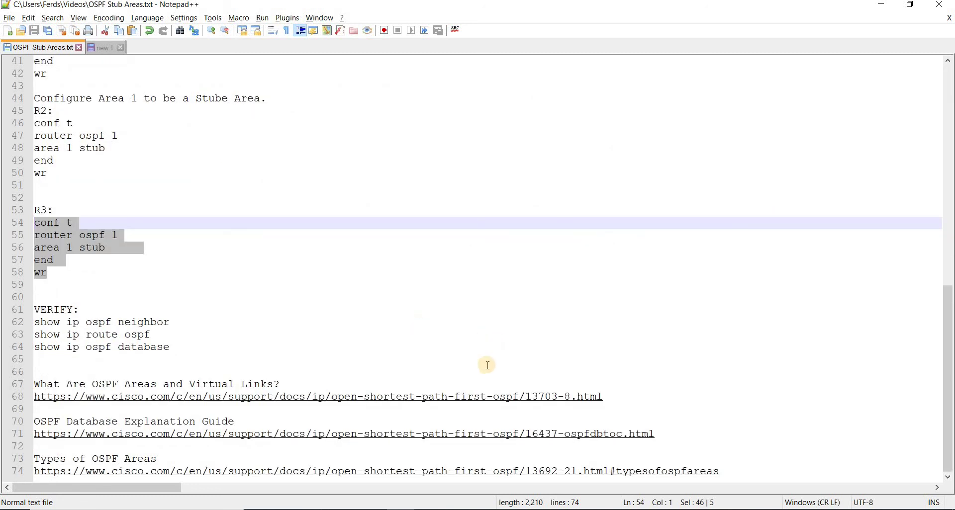